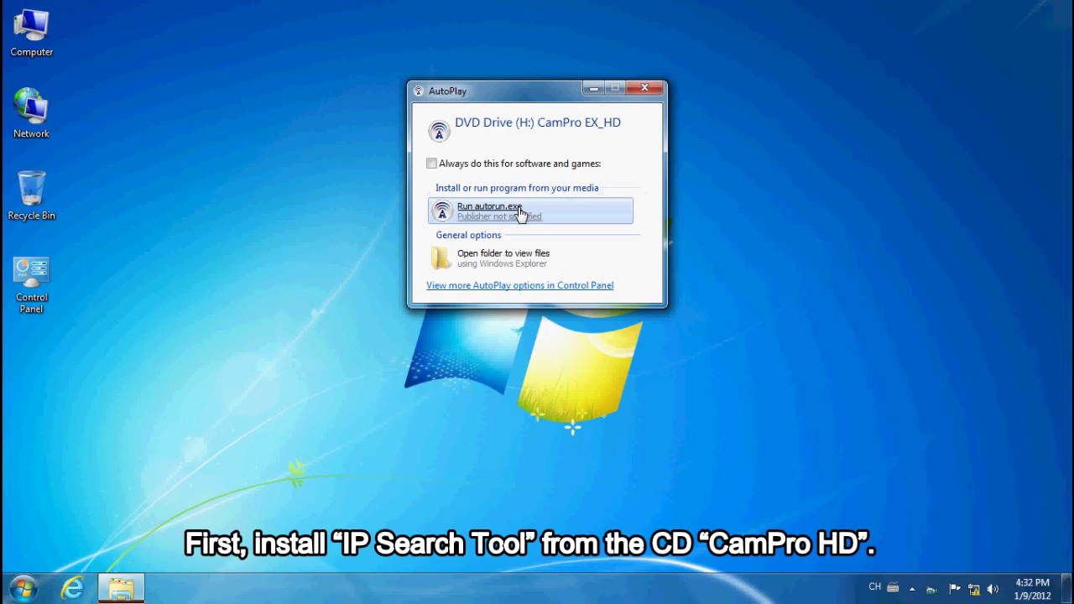
Launch the AirLive CD's autorun menu and start the IP Search Tool setup
{"action": "left_click", "coordinate": [520, 213]}
{"action": "left_click", "coordinate": [513, 248]}
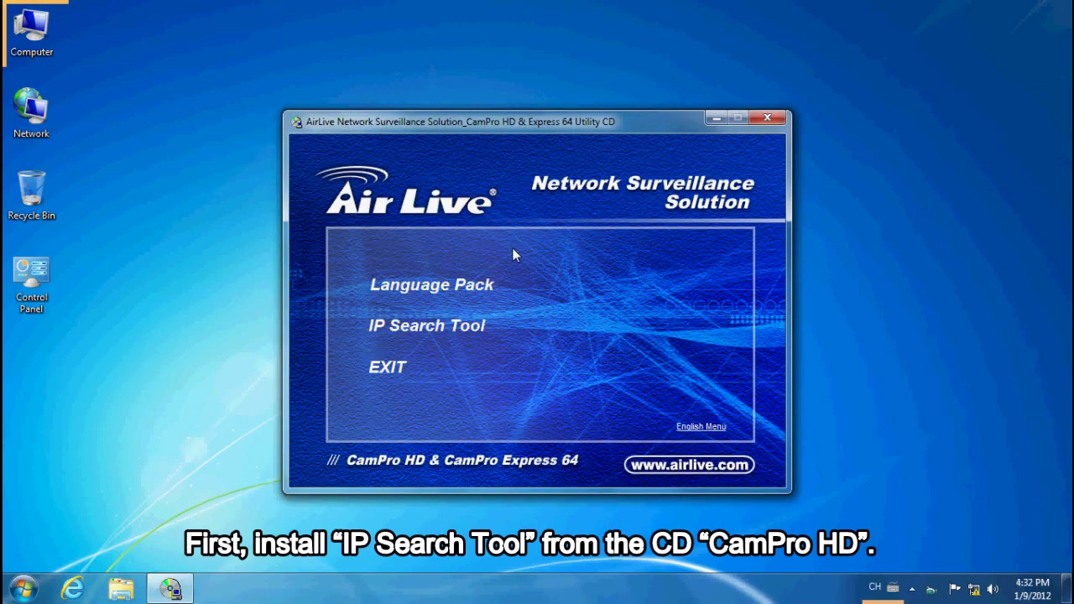
{"action": "left_click", "coordinate": [475, 334]}
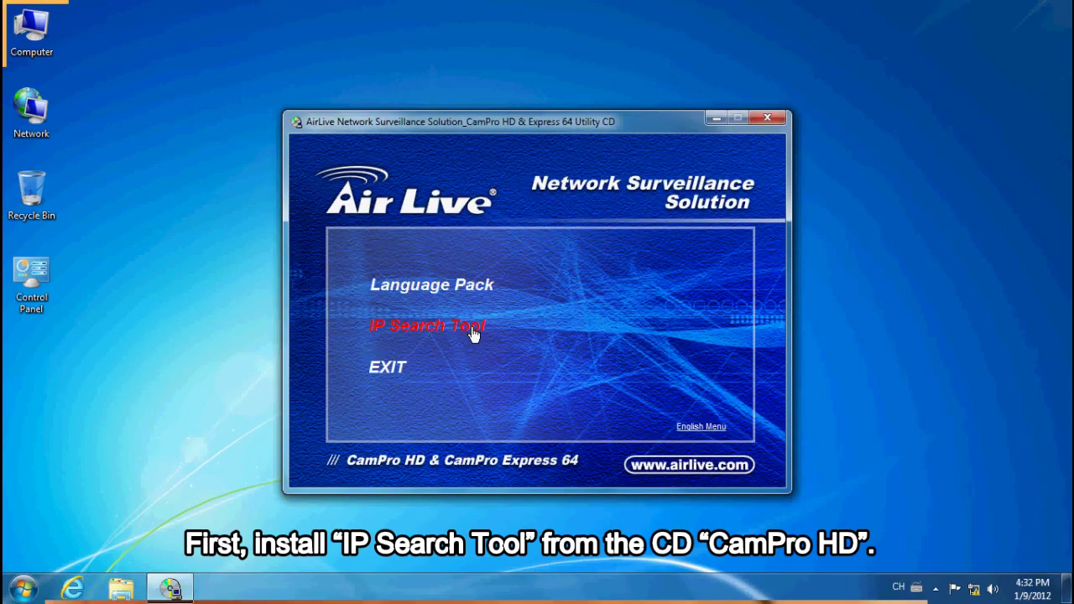
Install with the default folder and desktop icon, exit the CD menu, and select the new shortcut
{"action": "left_click", "coordinate": [617, 423]}
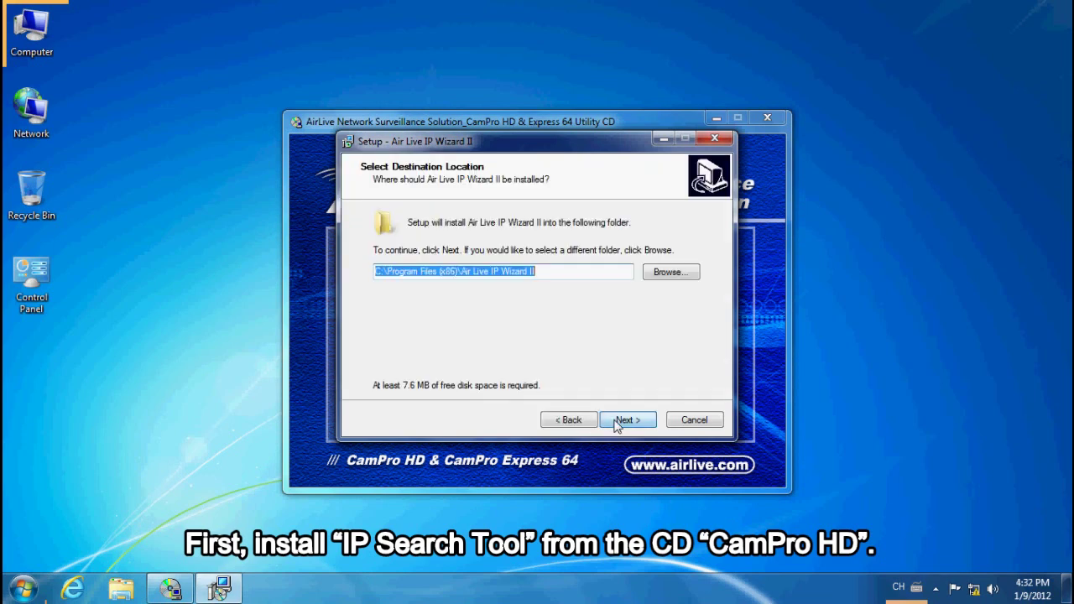
{"action": "left_click", "coordinate": [616, 425]}
{"action": "left_click", "coordinate": [625, 420]}
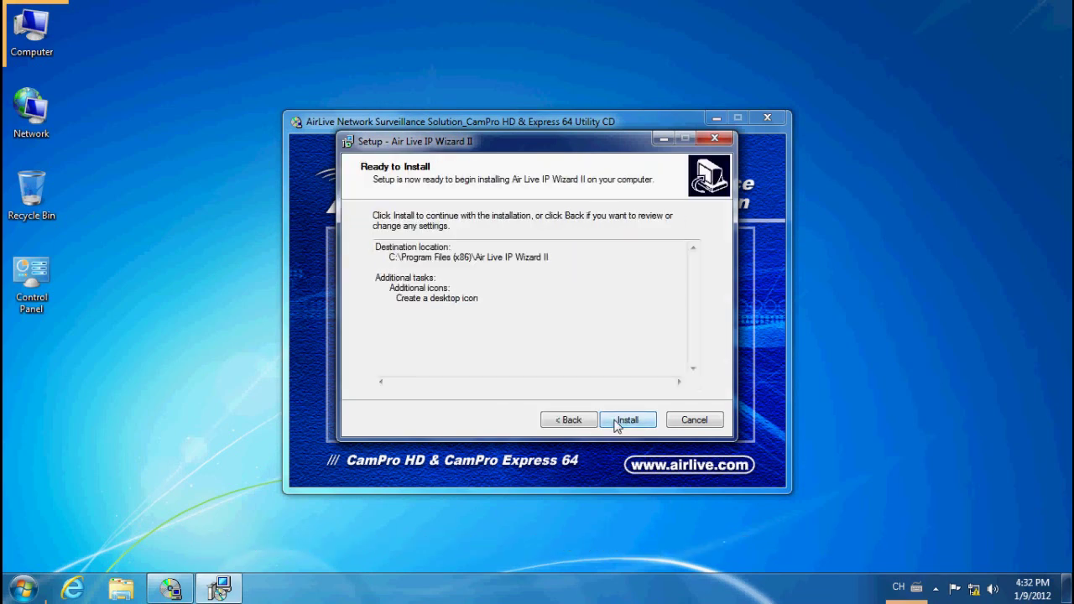
{"action": "left_click", "coordinate": [617, 425]}
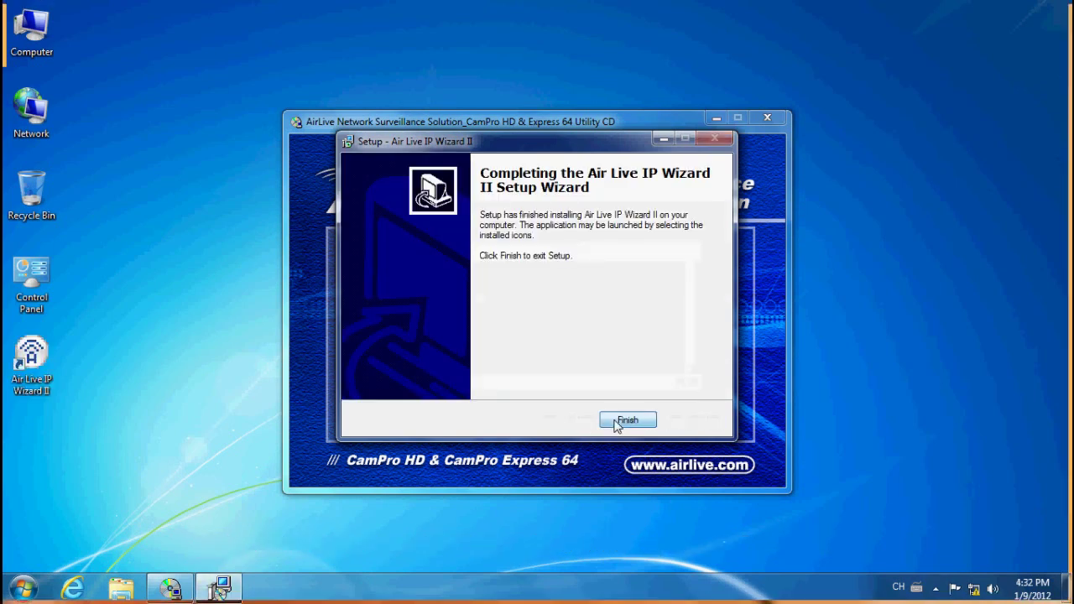
{"action": "left_click", "coordinate": [617, 425]}
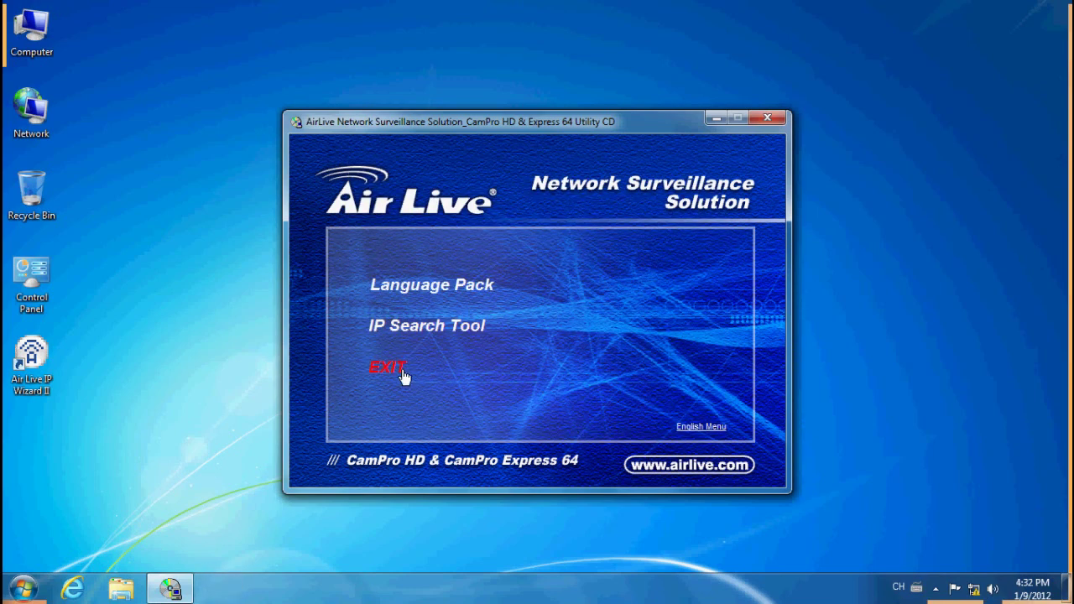
{"action": "left_click", "coordinate": [401, 376]}
{"action": "left_click", "coordinate": [39, 377]}
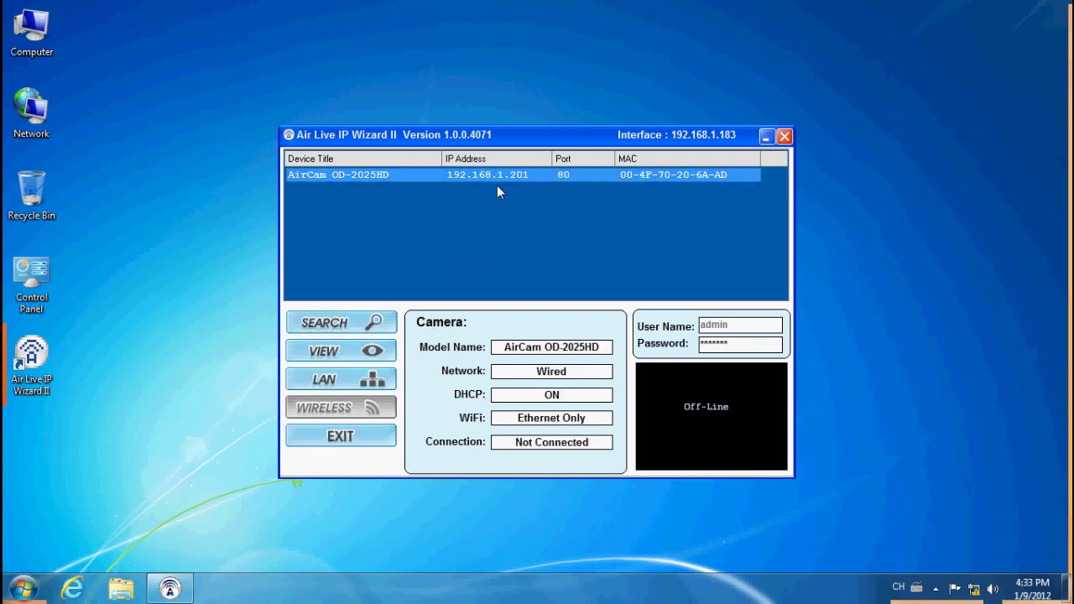
Open the camera at 192.168.1.201, sign in with the camera's user name and password, then minimize the browser
{"action": "double_click", "coordinate": [500, 174]}
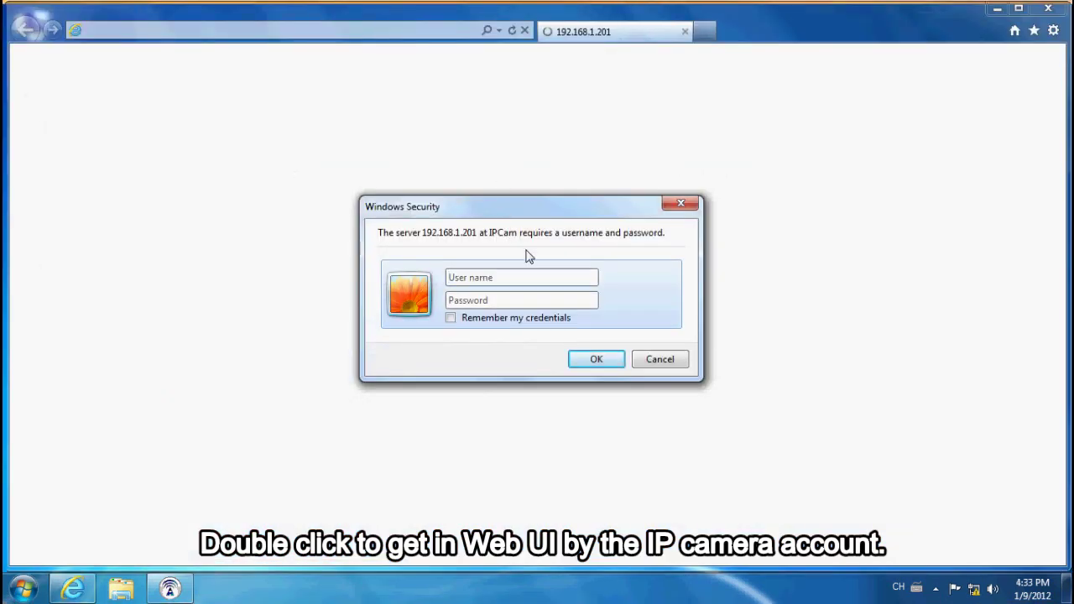
{"action": "type", "text": "admin"}
{"action": "key", "text": "Tab"}
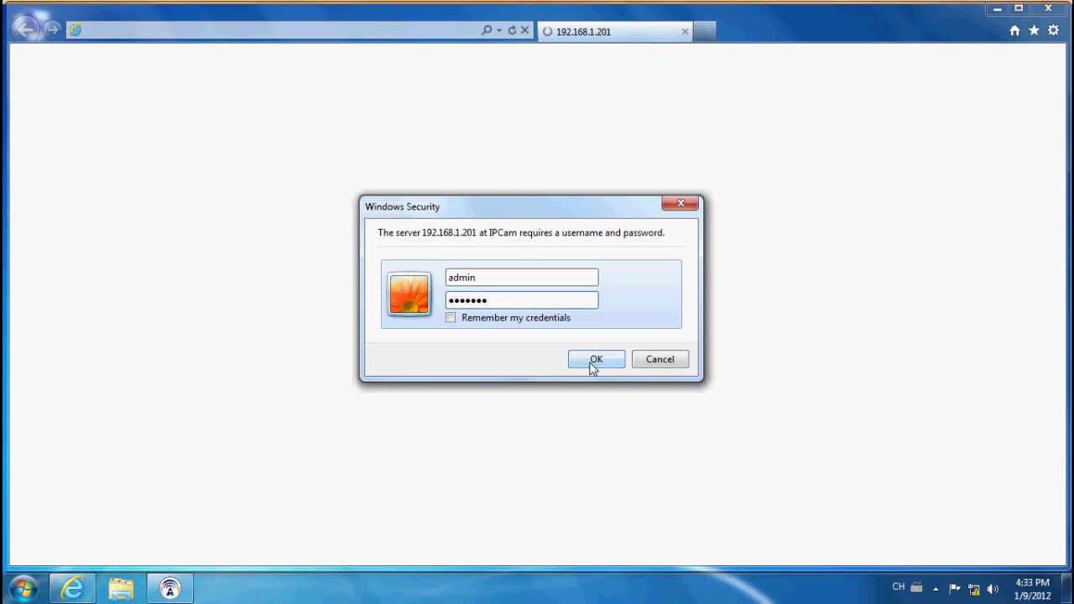
{"action": "left_click", "coordinate": [595, 361]}
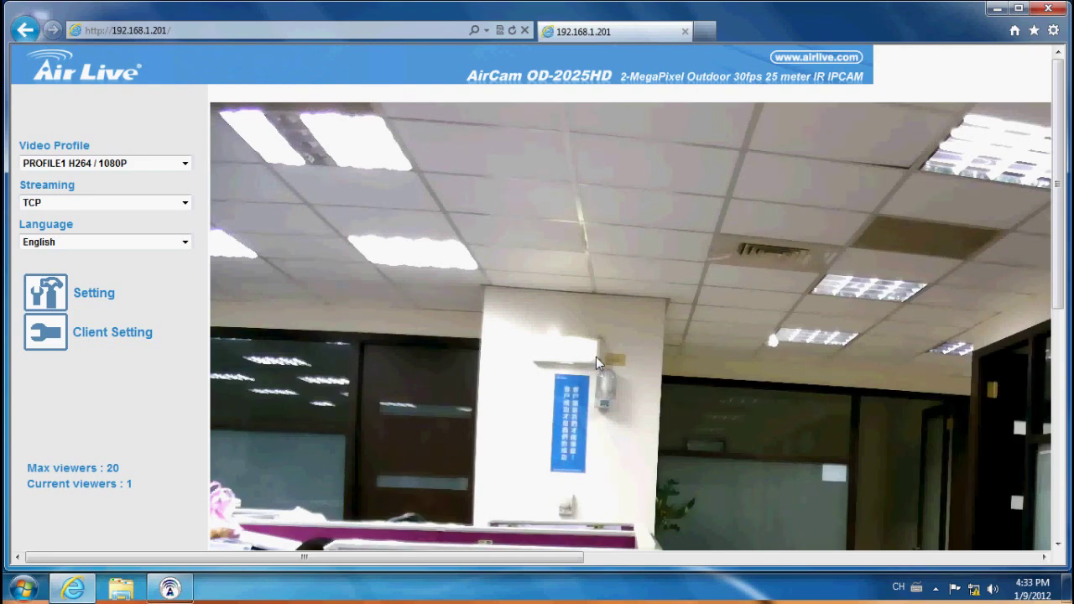
{"action": "left_click", "coordinate": [996, 8]}
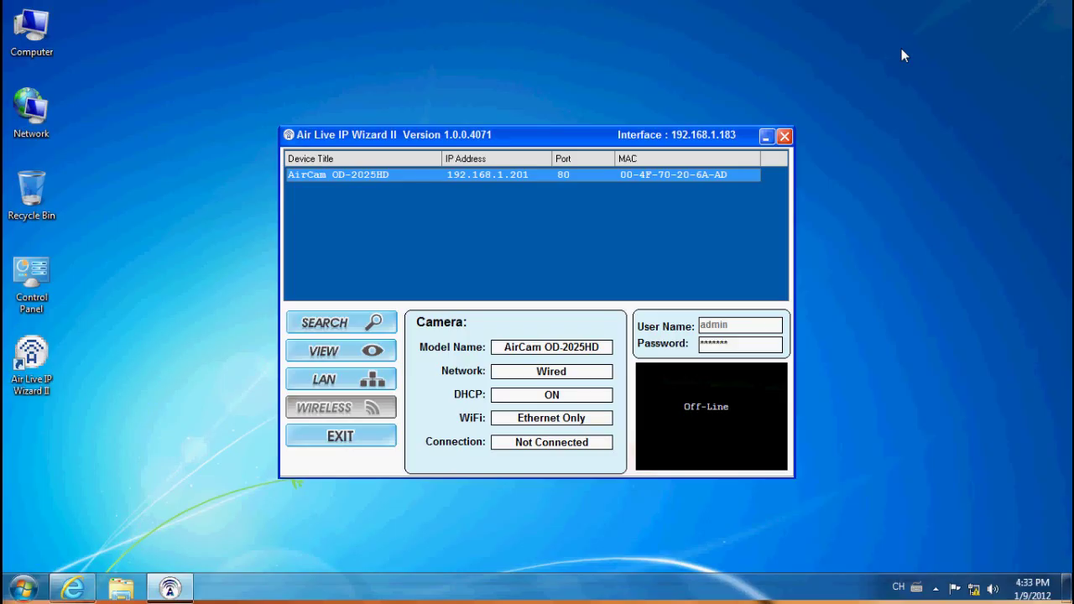
{"action": "left_click", "coordinate": [329, 328]}
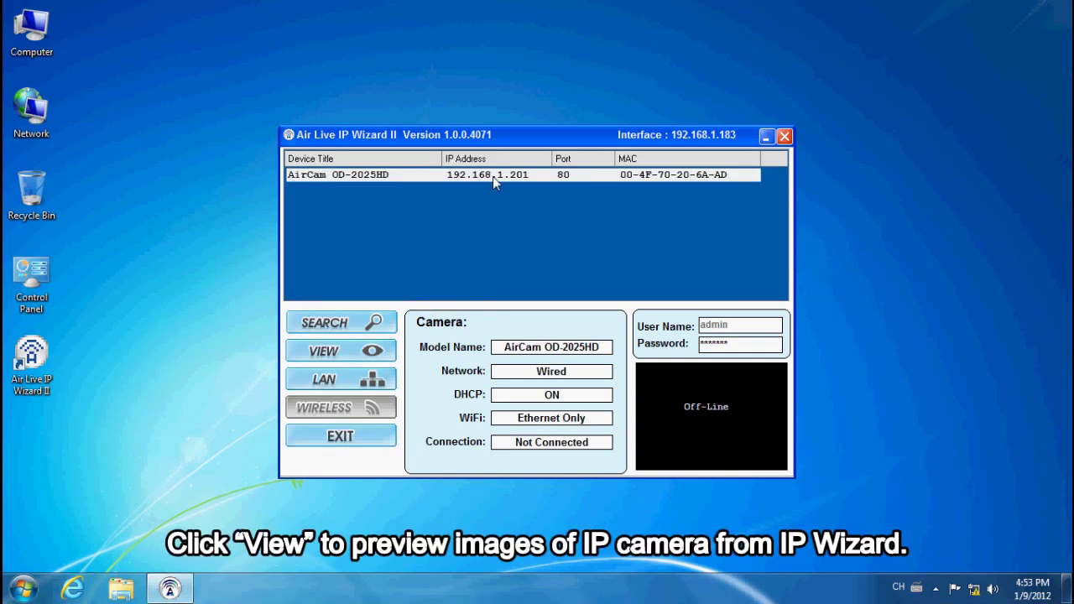
{"action": "left_click", "coordinate": [494, 174]}
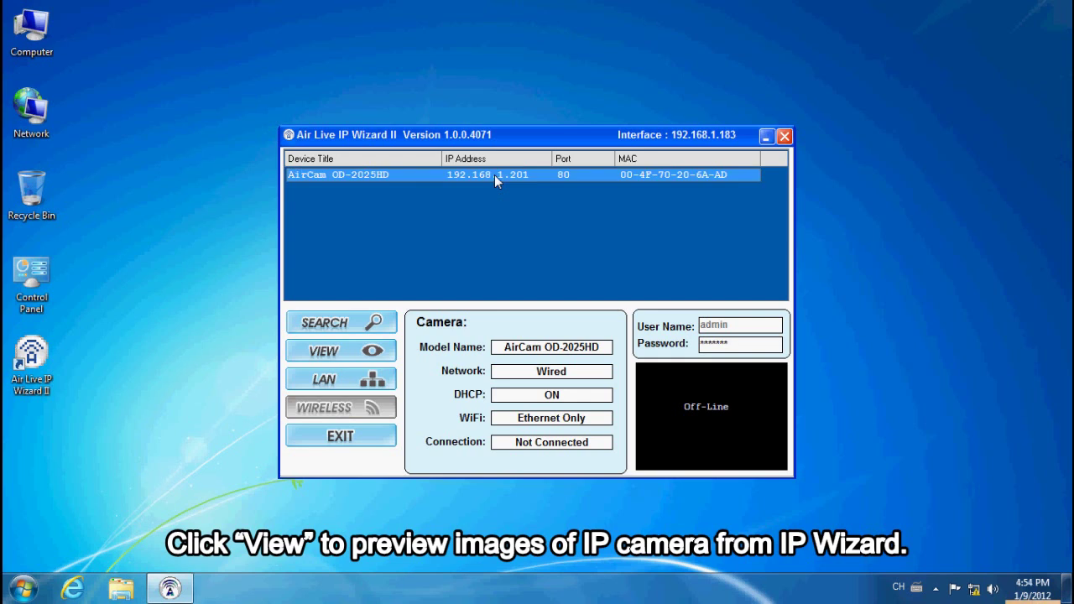
{"action": "left_click", "coordinate": [388, 353]}
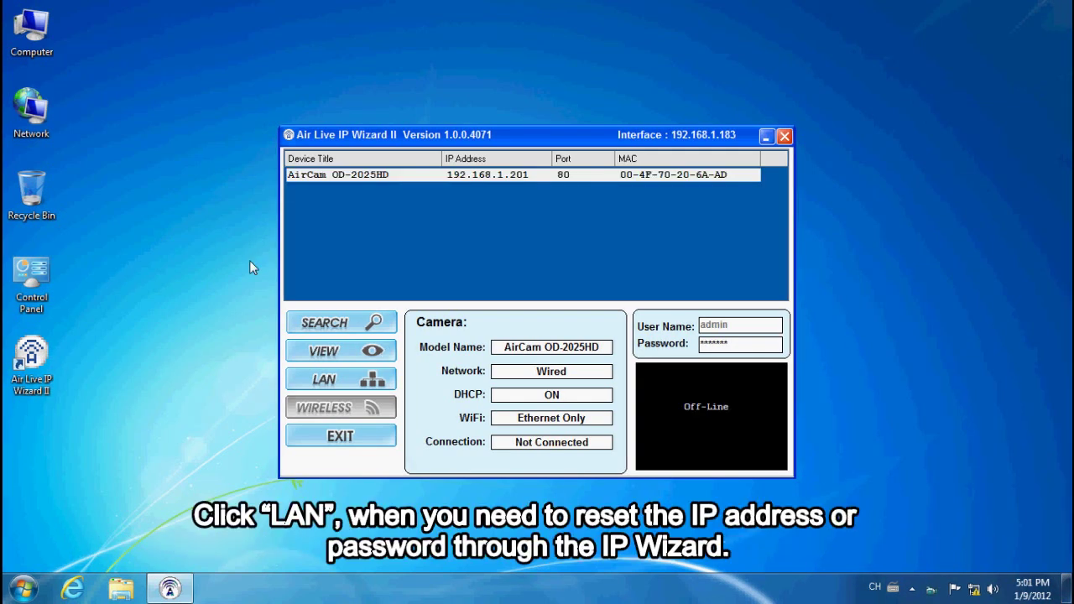
Switch the AirCam OD-2025HD to static IP 192.168.1.210, then enable Change Password on the next page
{"action": "left_click", "coordinate": [389, 179]}
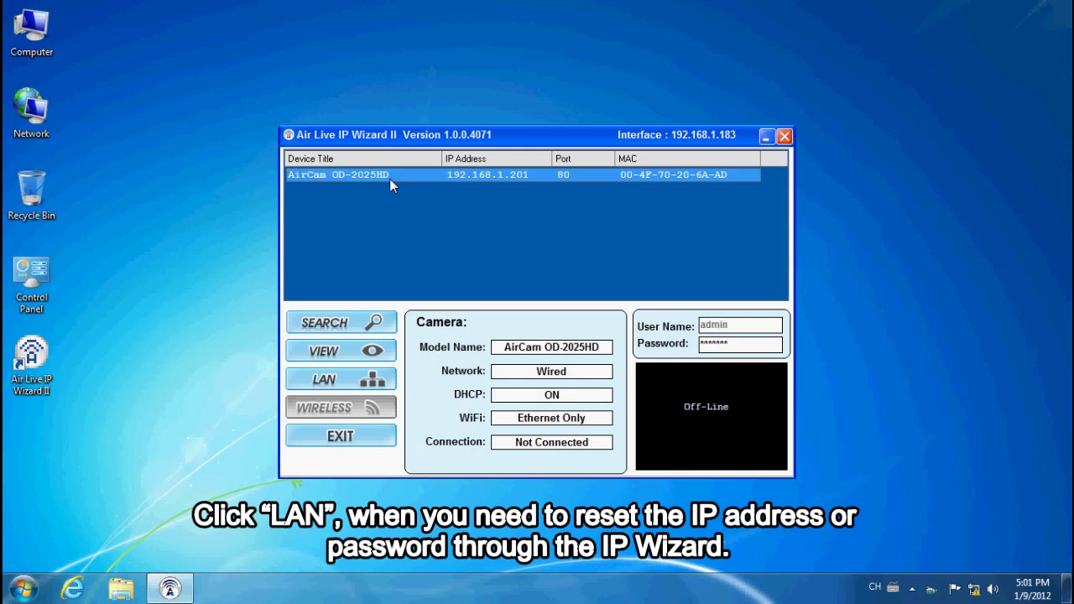
{"action": "left_click", "coordinate": [382, 382]}
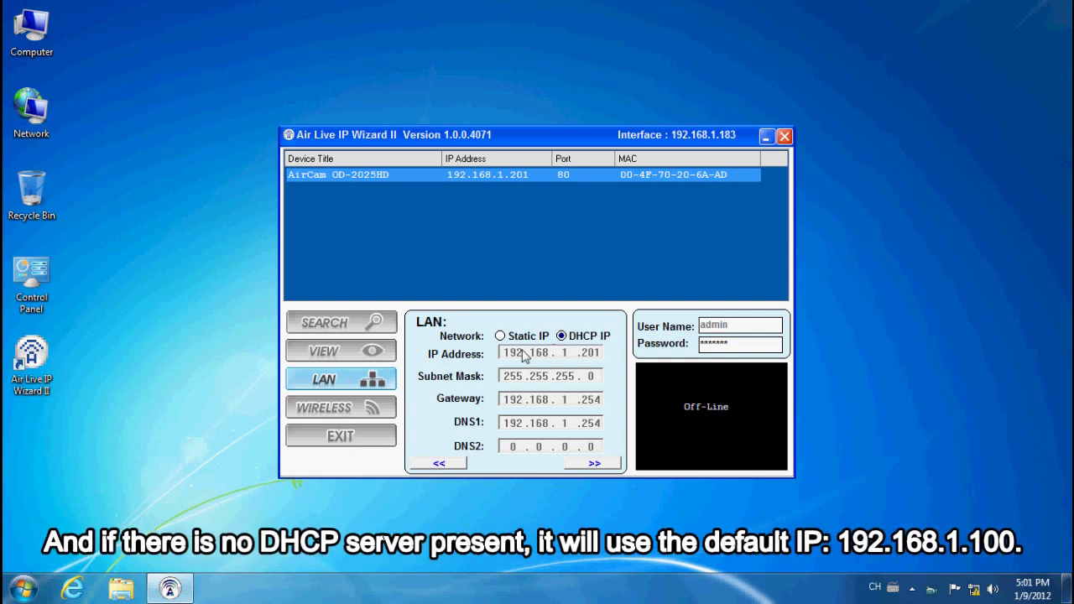
{"action": "left_click", "coordinate": [501, 336]}
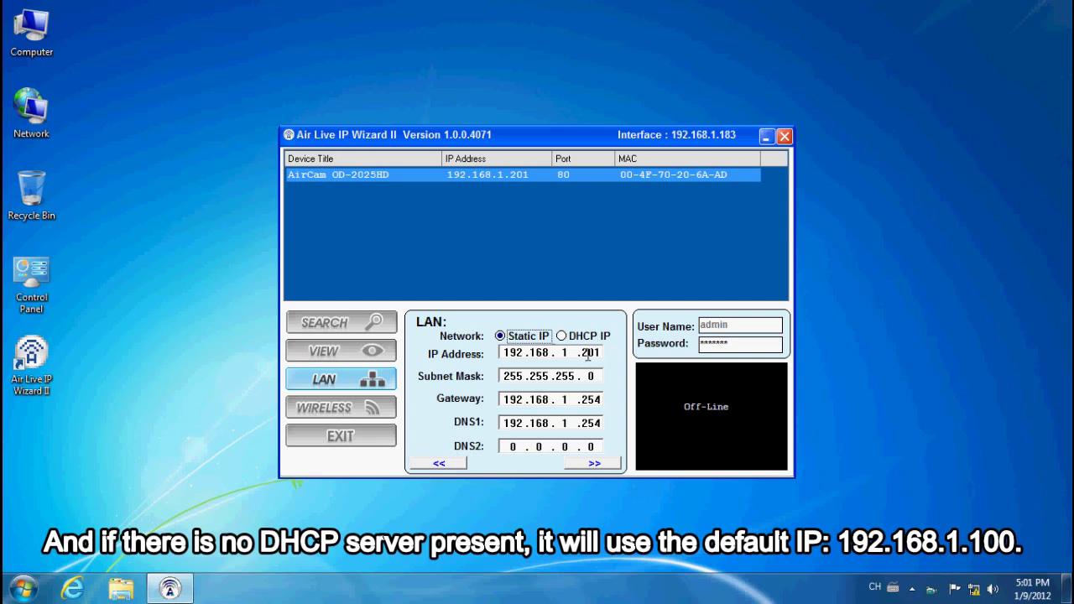
{"action": "left_click_drag", "start_coordinate": [583, 354], "coordinate": [609, 353]}
{"action": "type", "text": "210"}
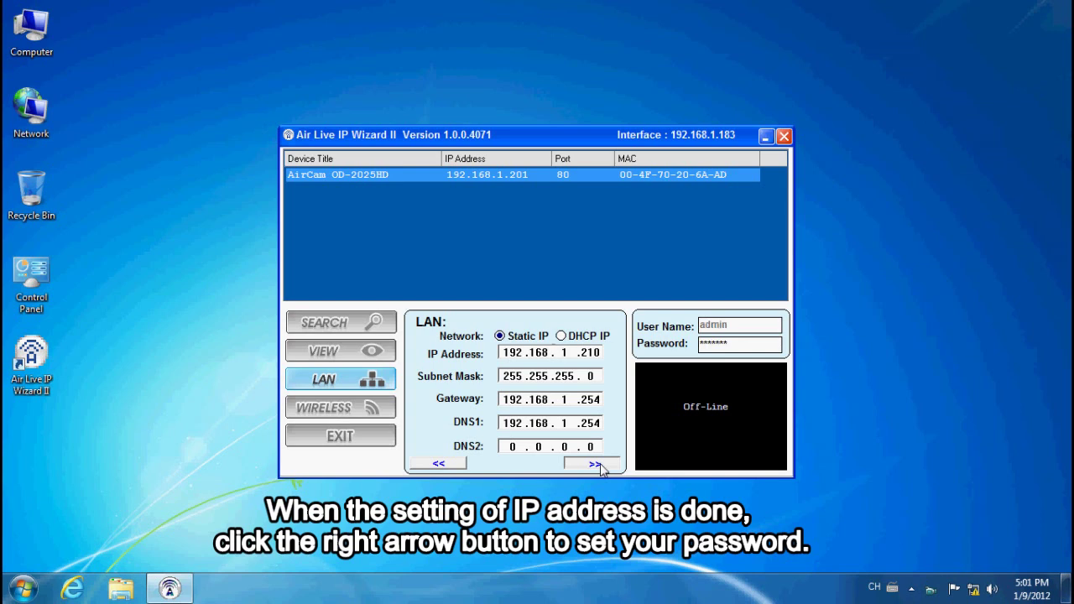
{"action": "left_click", "coordinate": [596, 464]}
{"action": "left_click", "coordinate": [426, 357]}
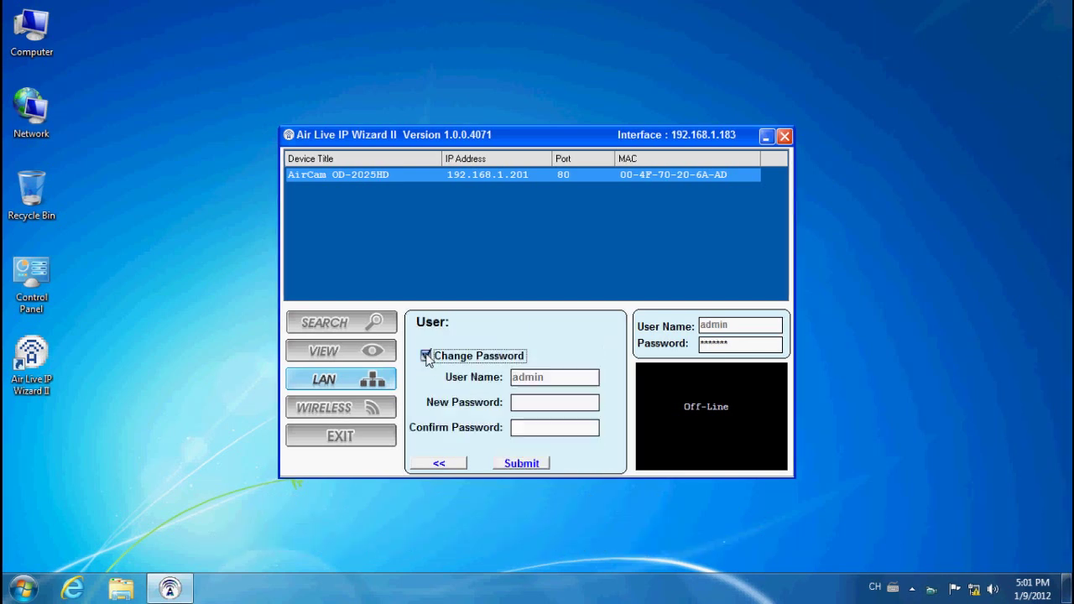
Enter and confirm the new camera password, then submit the new IP and password
{"action": "left_click", "coordinate": [539, 403]}
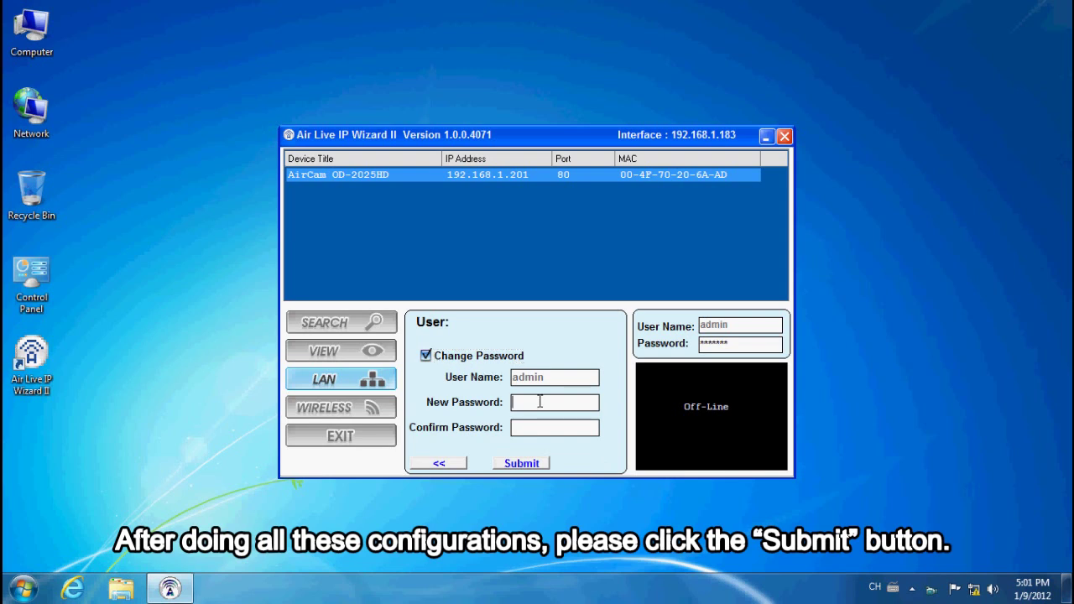
{"action": "type", "text": "*******"}
{"action": "left_click", "coordinate": [546, 427]}
{"action": "type", "text": "*******"}
{"action": "left_click", "coordinate": [538, 462]}
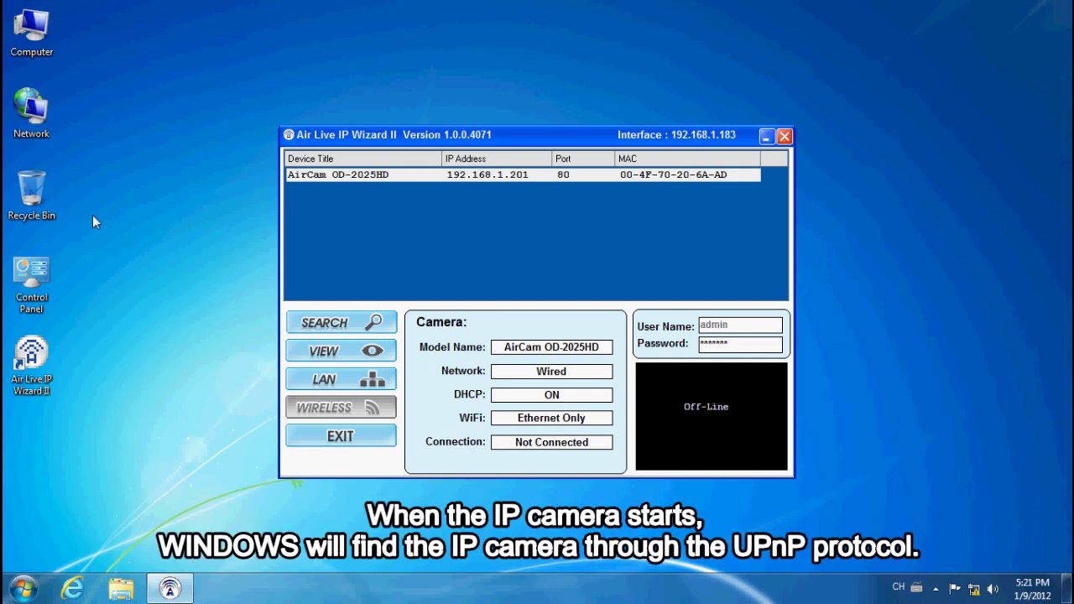
Open the Network folder and select the AirCam OD-2025HD under Other Devices
{"action": "double_click", "coordinate": [34, 133]}
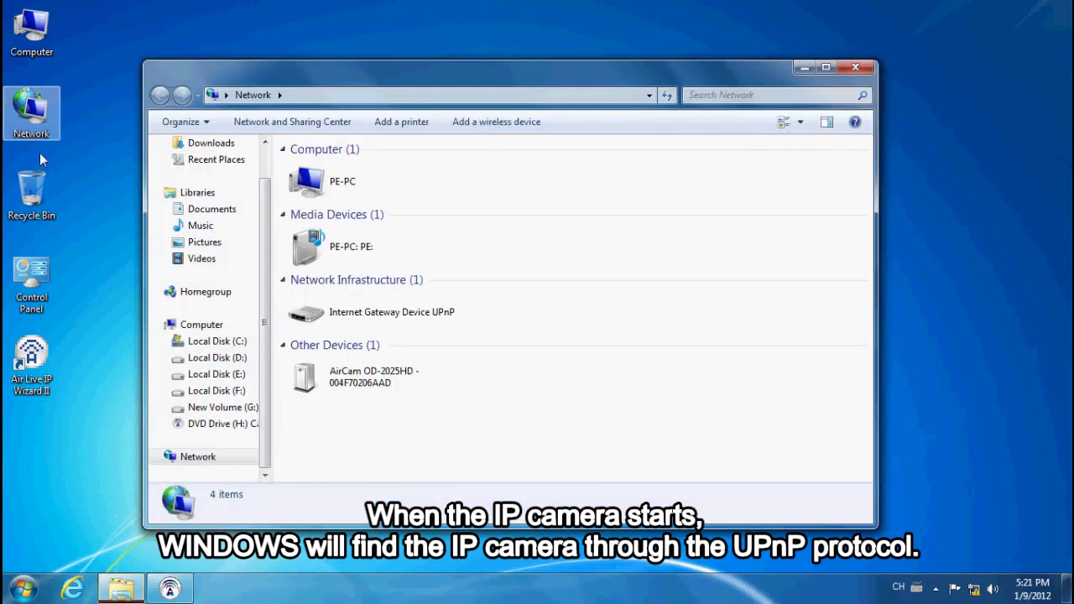
{"action": "left_click", "coordinate": [377, 382]}
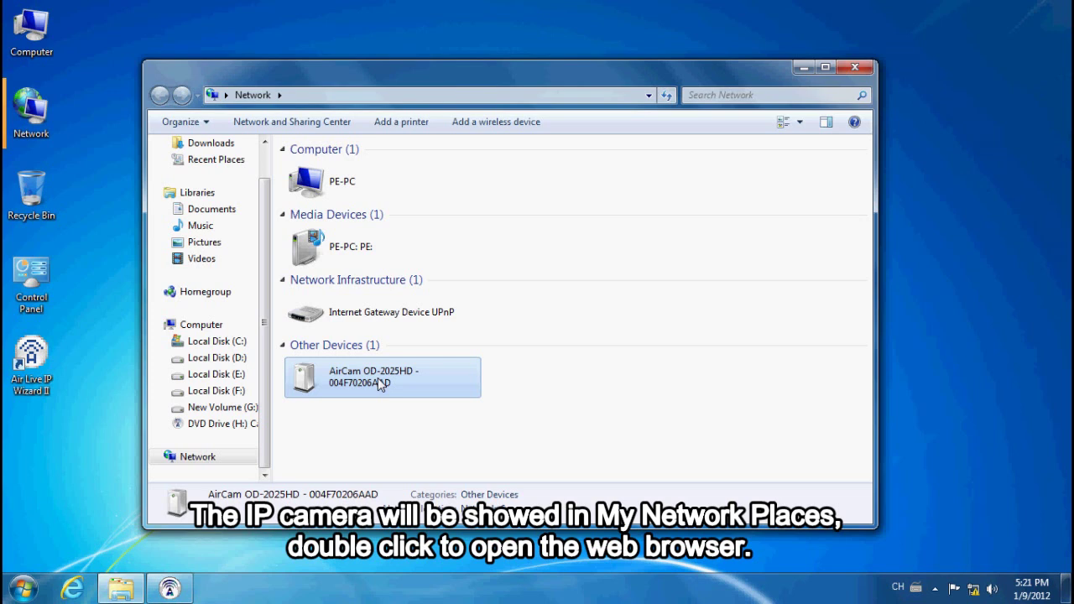
Open the AirCam OD-2025HD web page from Network and log in with the camera's user name and password
{"action": "double_click", "coordinate": [378, 377]}
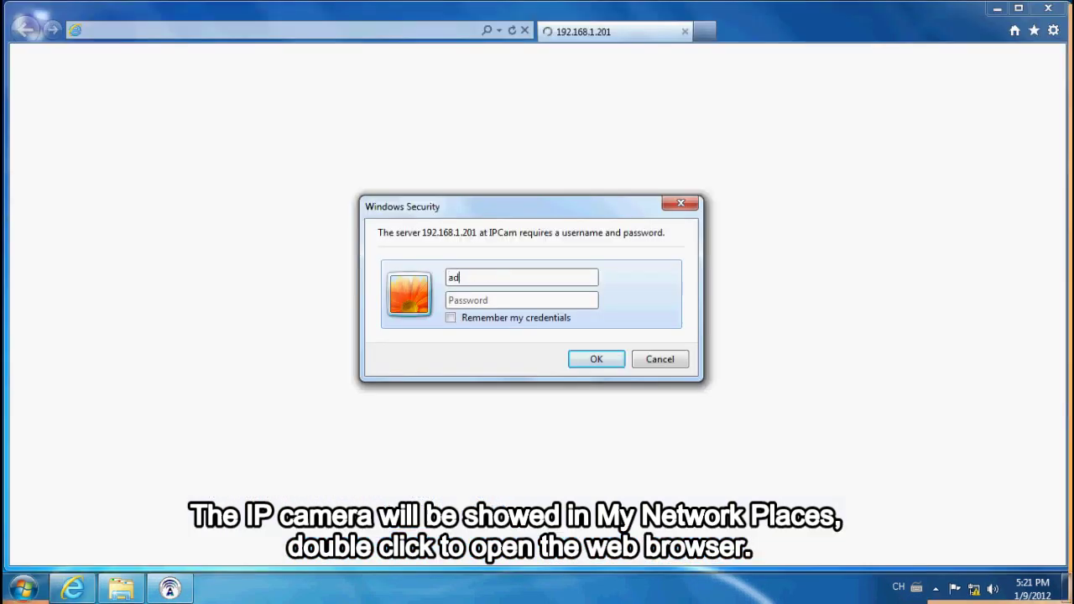
{"action": "type", "text": "min"}
{"action": "key", "text": "Tab"}
{"action": "type", "text": "*******"}
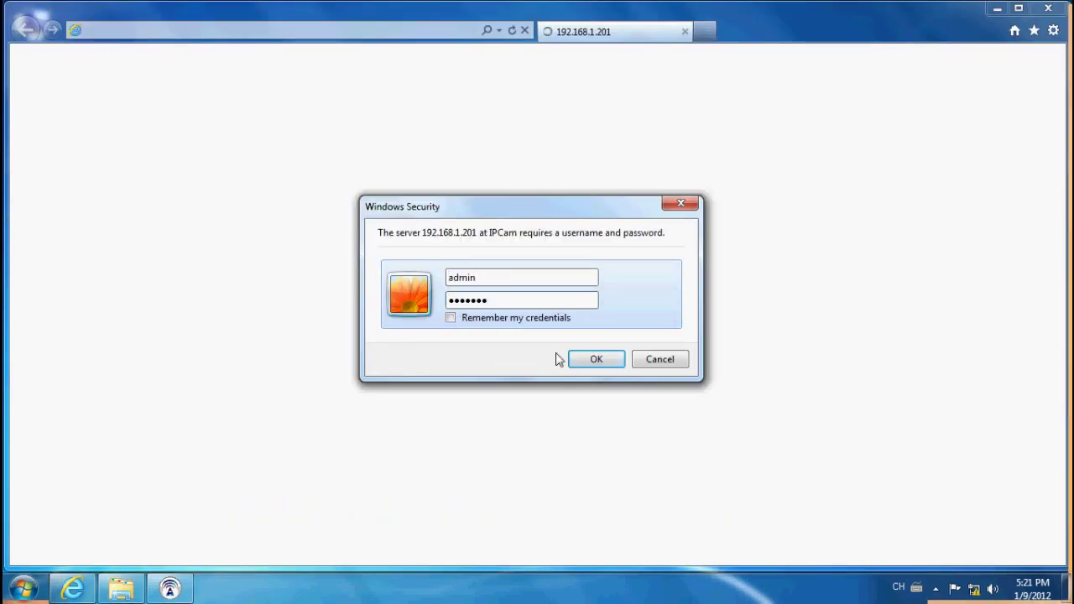
{"action": "left_click", "coordinate": [589, 359]}
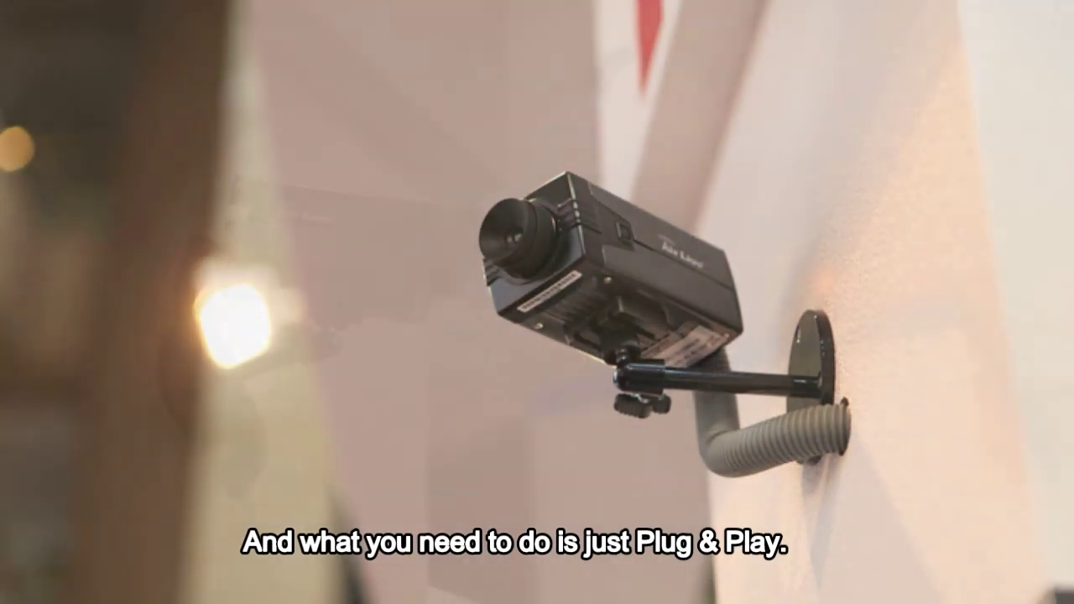
Open the Internet Gateway Device's web page from the Network folder via View device webpage
{"action": "double_click", "coordinate": [31, 108]}
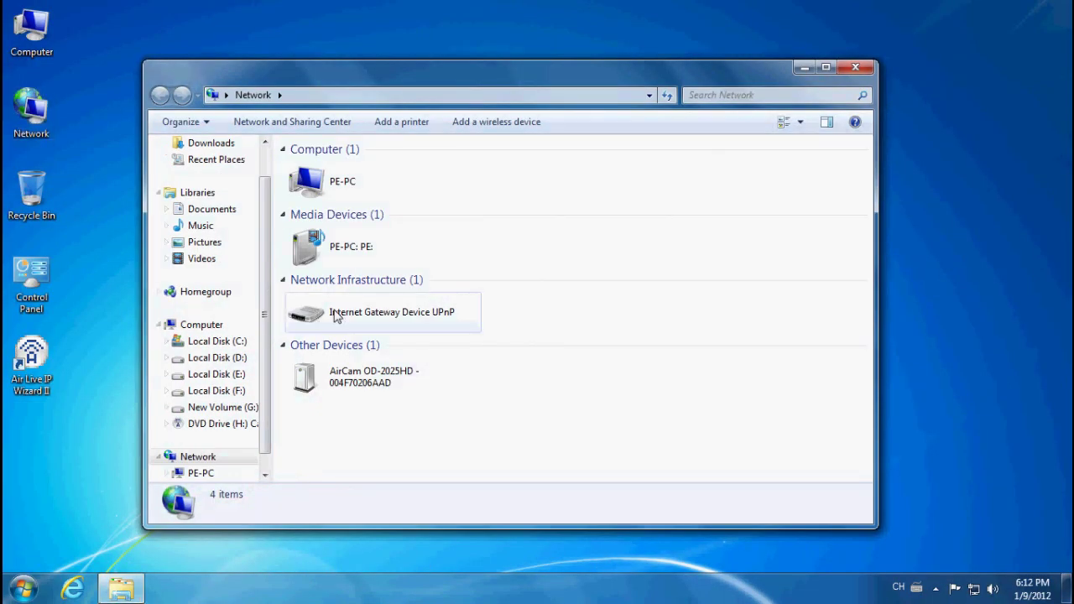
{"action": "left_click", "coordinate": [336, 314]}
{"action": "right_click", "coordinate": [335, 314]}
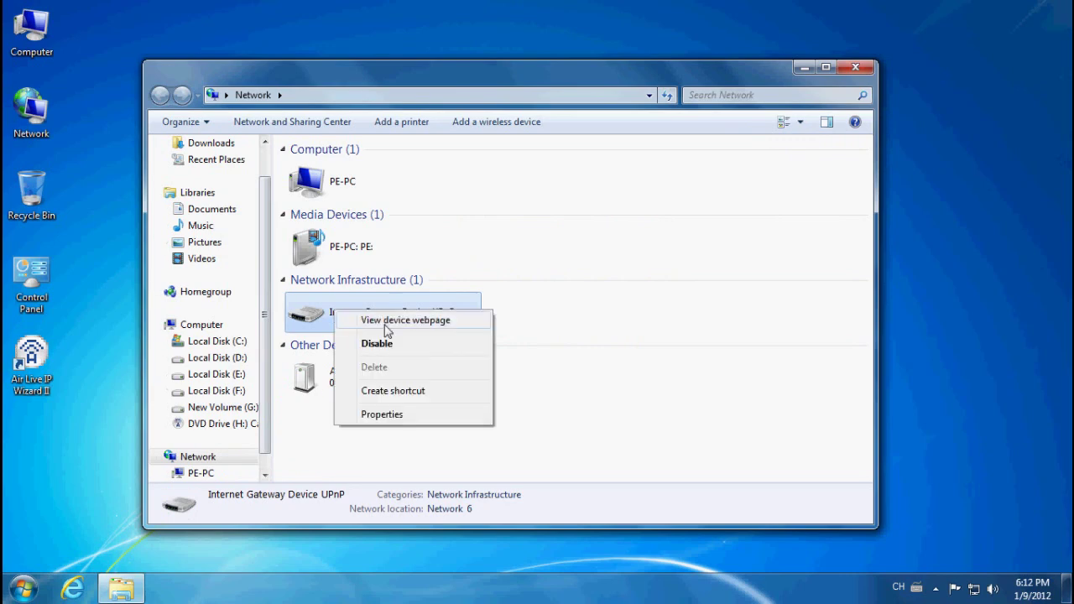
{"action": "left_click", "coordinate": [387, 322]}
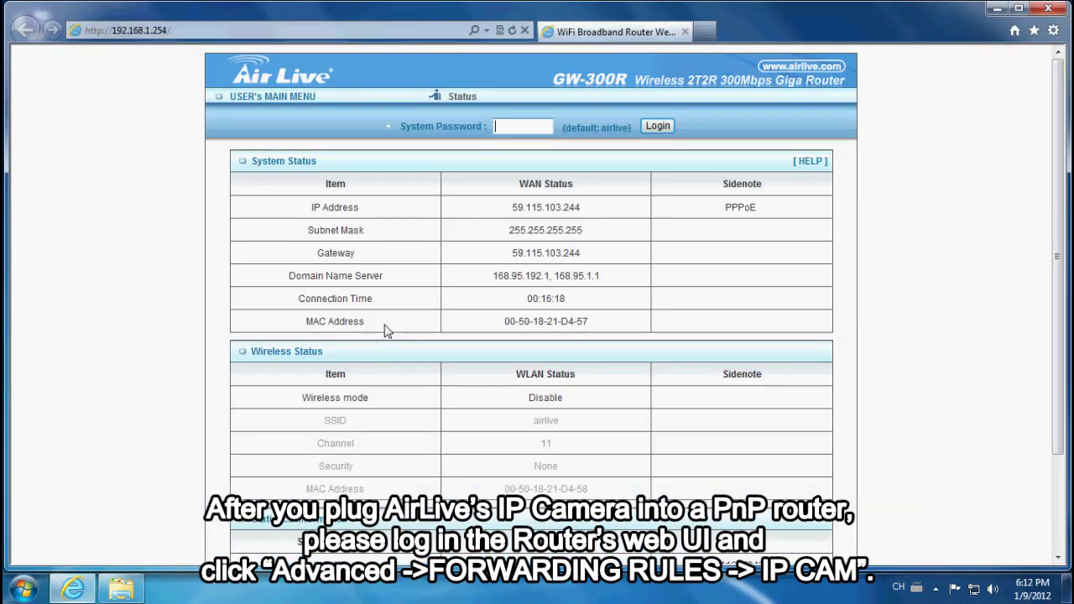
Log in to the GW-300R router, choose Advanced Setup, and open Advanced > Forwarding Rules
{"action": "type", "text": "a"}
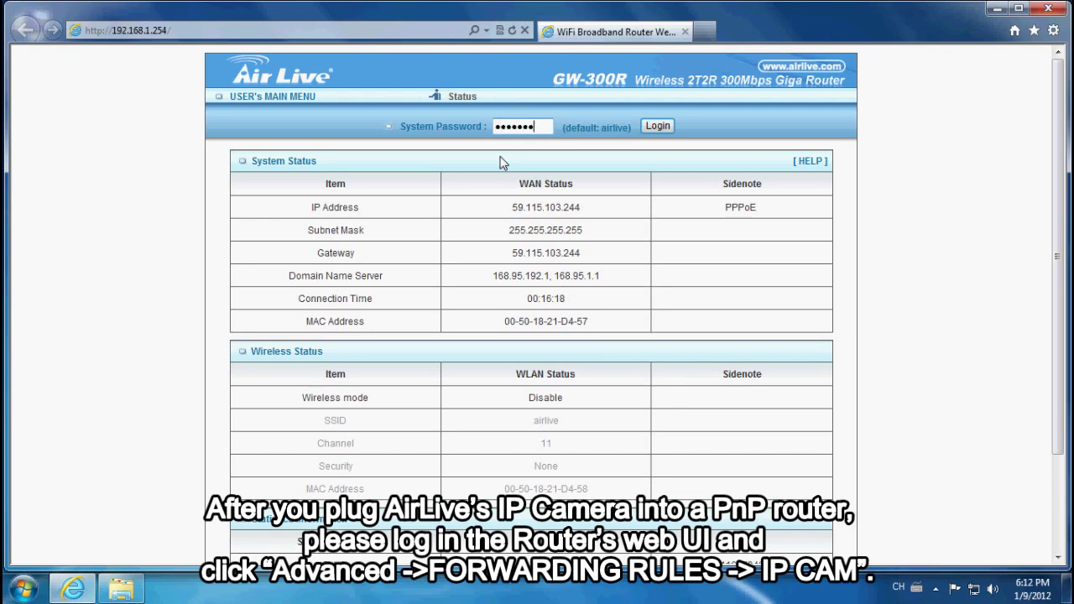
{"action": "left_click", "coordinate": [654, 126]}
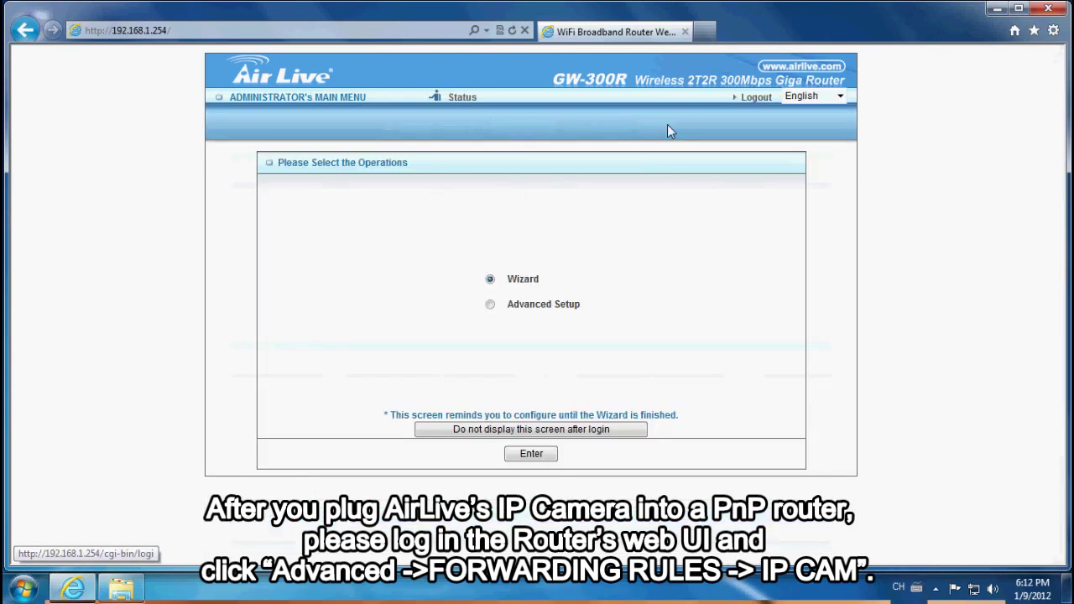
{"action": "left_click", "coordinate": [490, 305]}
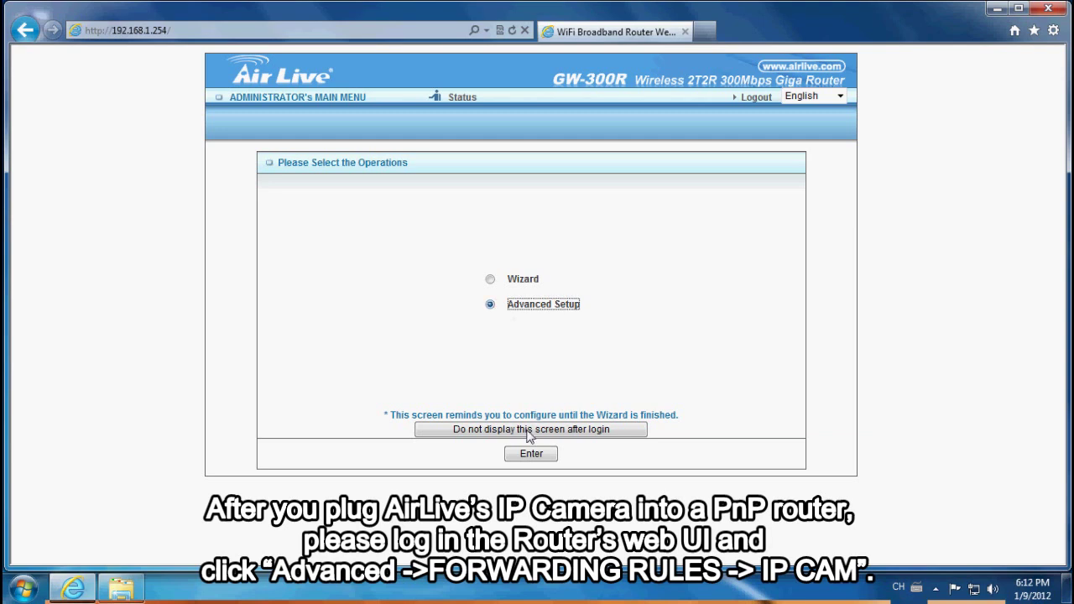
{"action": "left_click", "coordinate": [531, 454]}
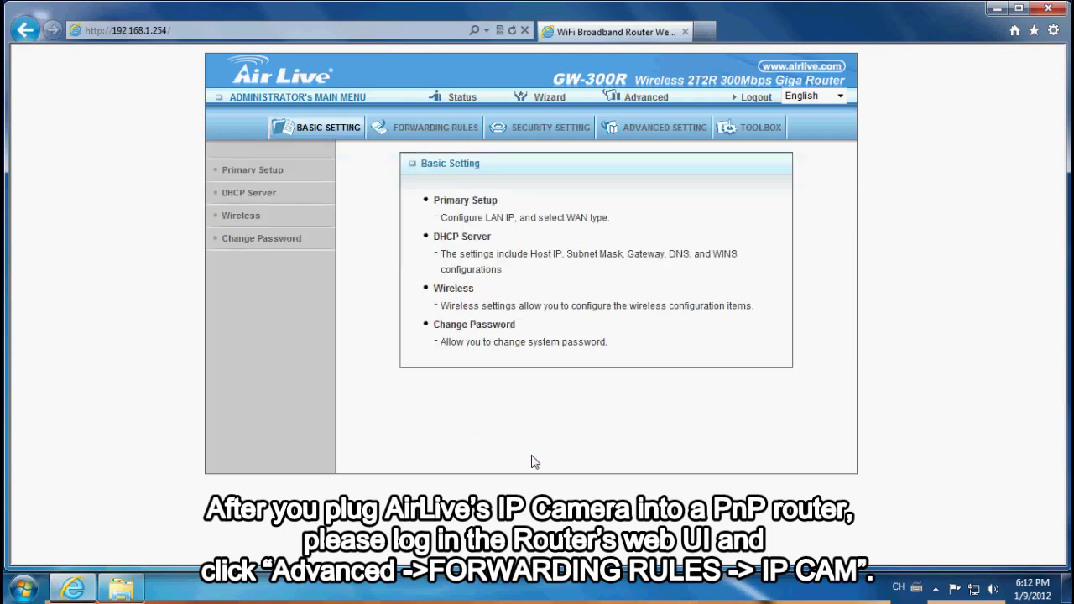
{"action": "left_click", "coordinate": [652, 99]}
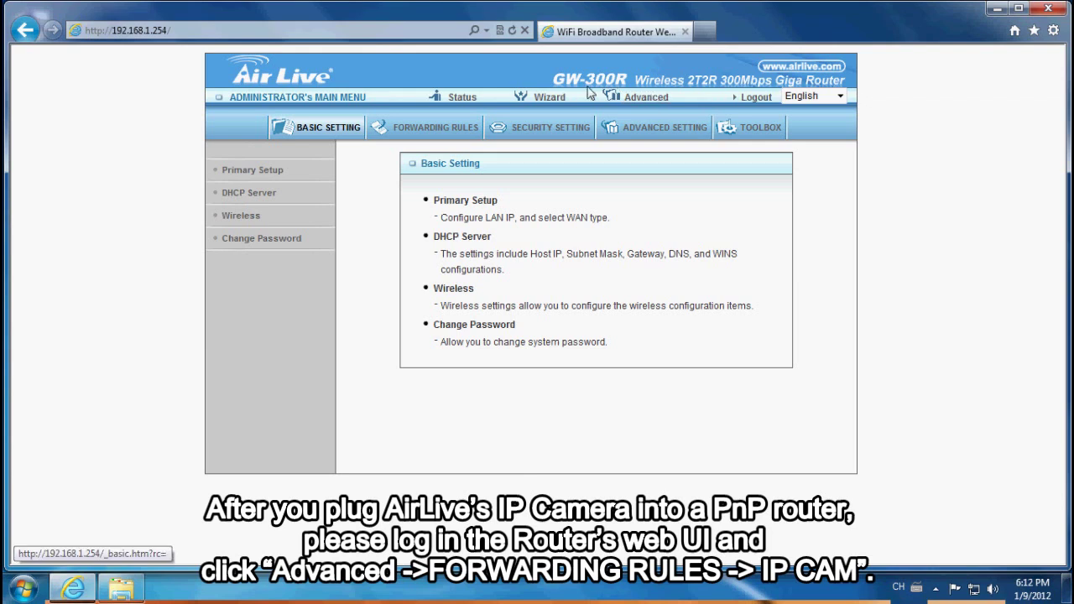
{"action": "left_click", "coordinate": [435, 131]}
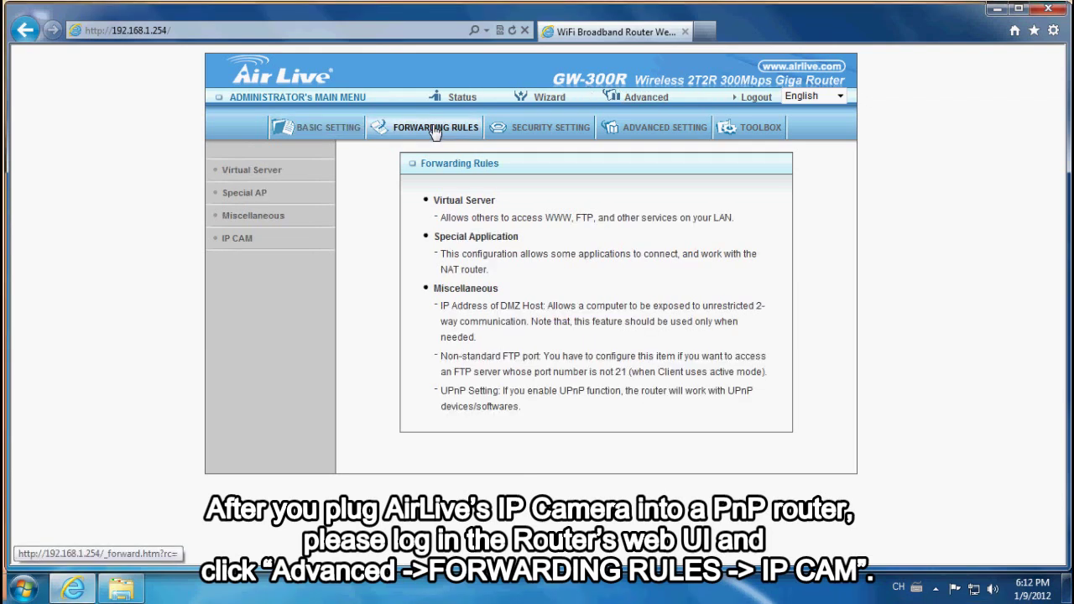
Open the IP CAM list and copy the camera's address 192.168.1.201 for the address bar
{"action": "left_click", "coordinate": [278, 247]}
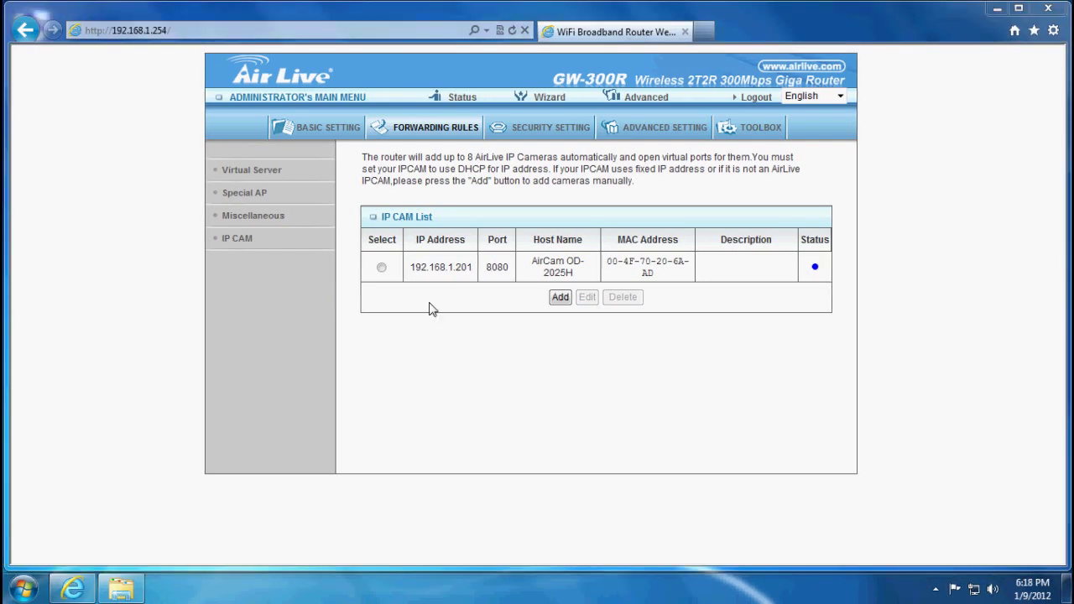
{"action": "left_click_drag", "start_coordinate": [410, 274], "coordinate": [465, 282]}
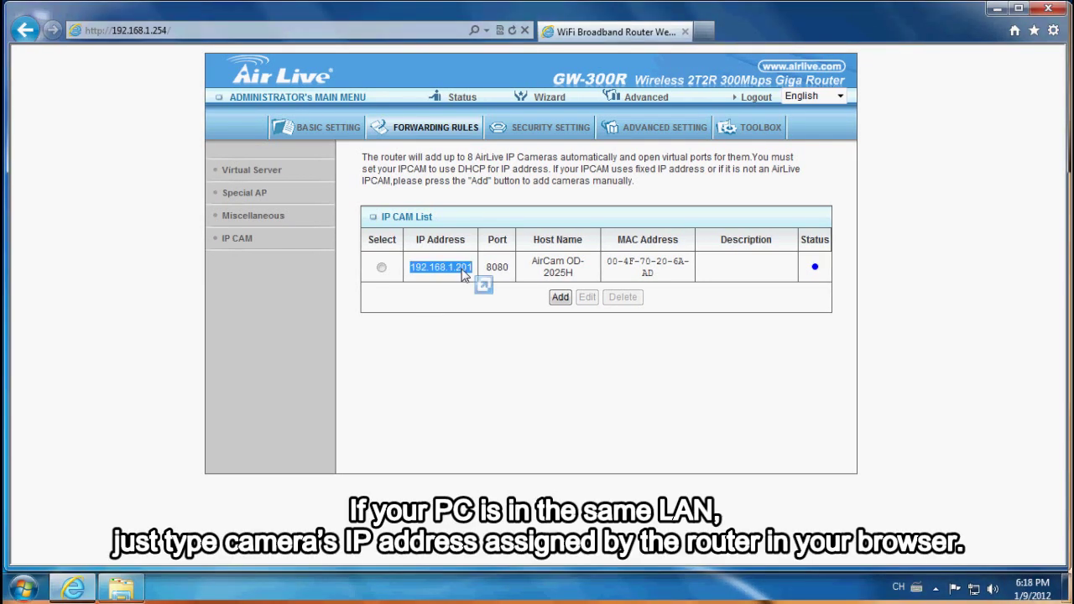
{"action": "right_click", "coordinate": [479, 278]}
{"action": "left_click", "coordinate": [482, 298]}
{"action": "left_click", "coordinate": [187, 31]}
{"action": "right_click", "coordinate": [187, 30]}
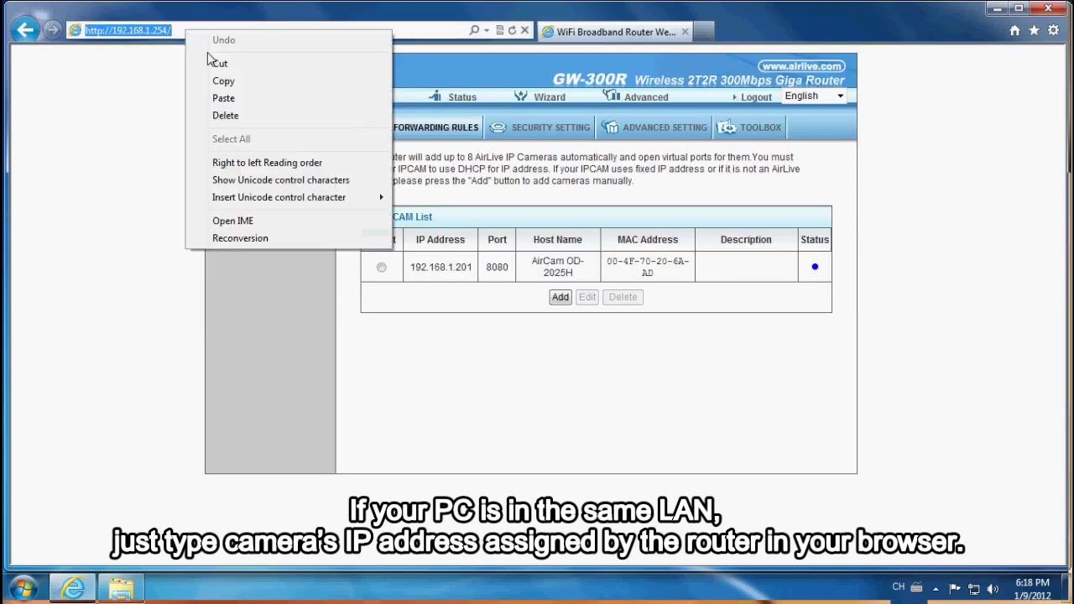
Browse to the pasted address 192.168.1.201 and sign in with the camera's administrator user name and password
{"action": "left_click", "coordinate": [248, 102]}
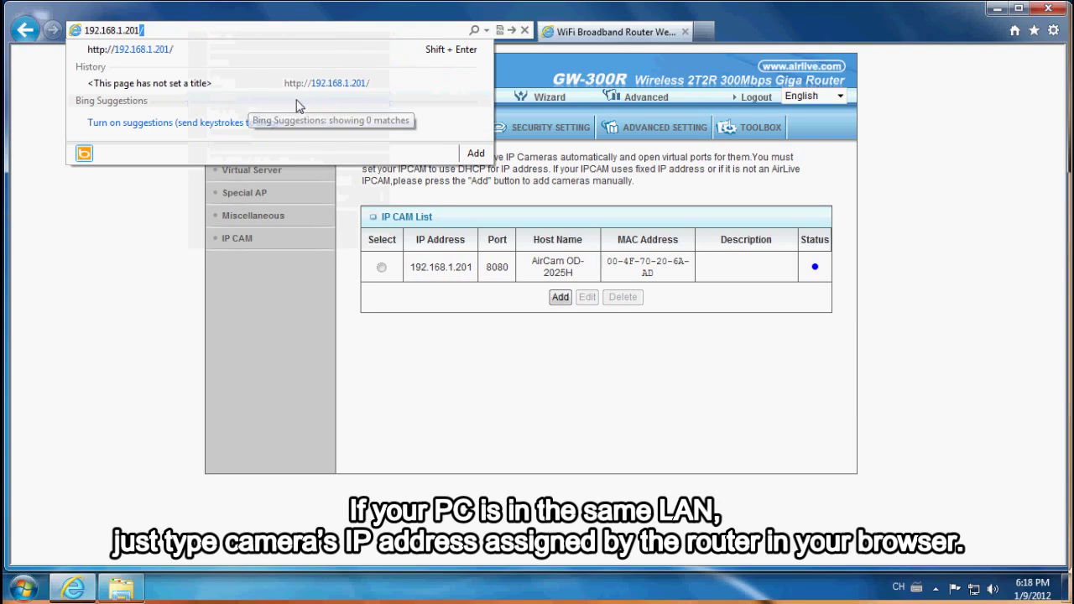
{"action": "left_click", "coordinate": [512, 31]}
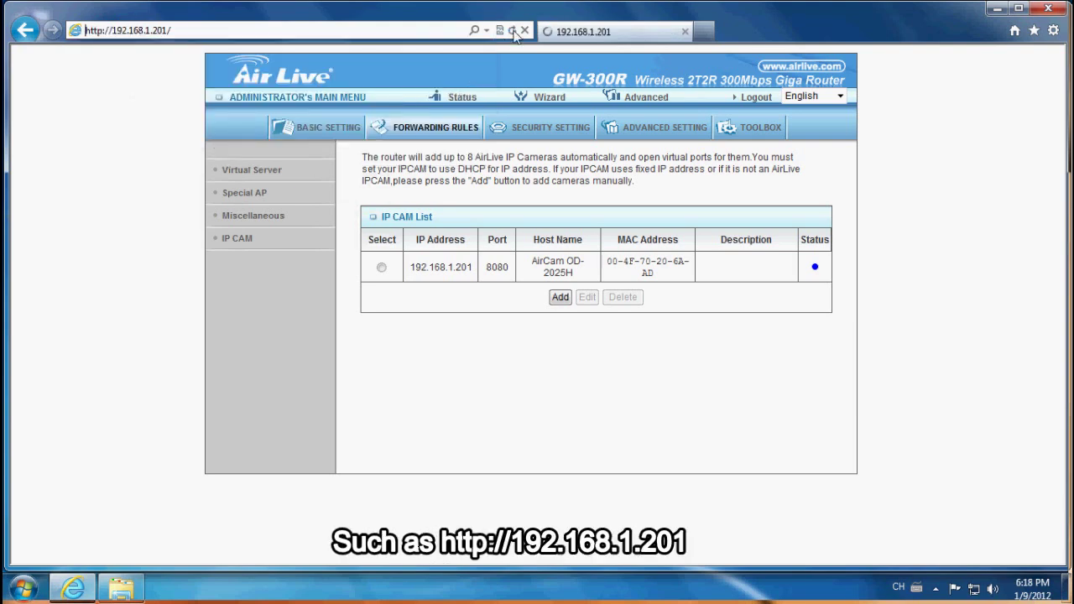
{"action": "type", "text": "admin"}
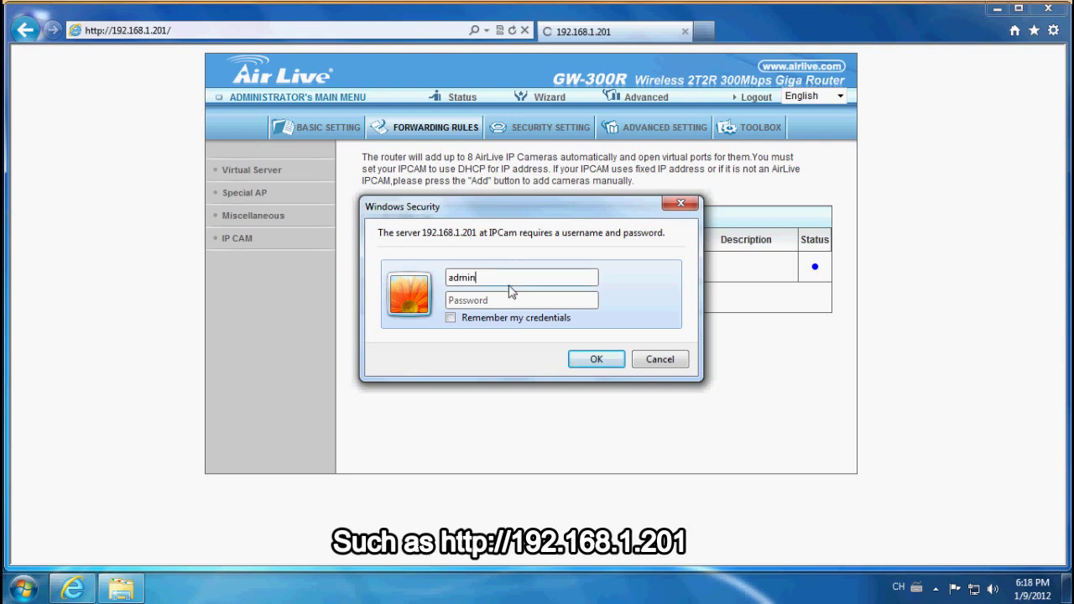
{"action": "left_click", "coordinate": [515, 302]}
{"action": "left_click", "coordinate": [597, 361]}
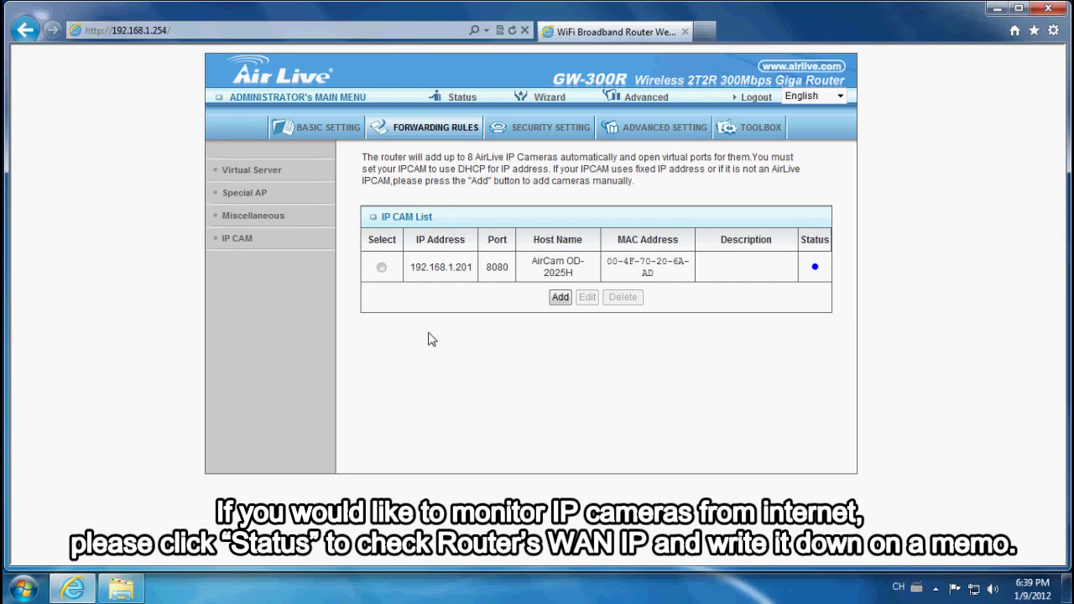
{"action": "left_click", "coordinate": [454, 99]}
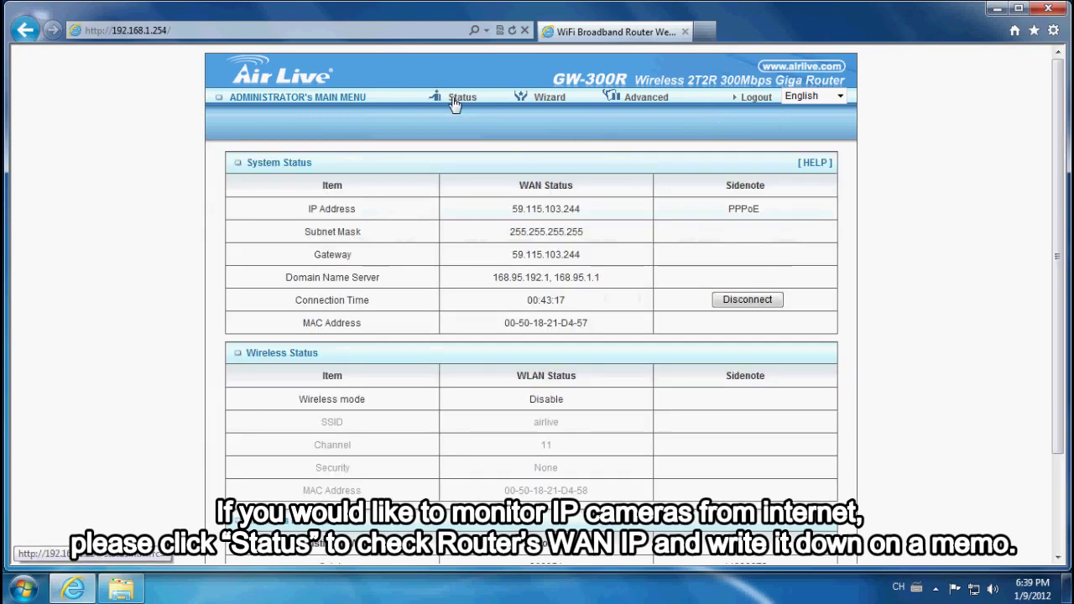
{"action": "left_click_drag", "start_coordinate": [513, 209], "coordinate": [587, 221]}
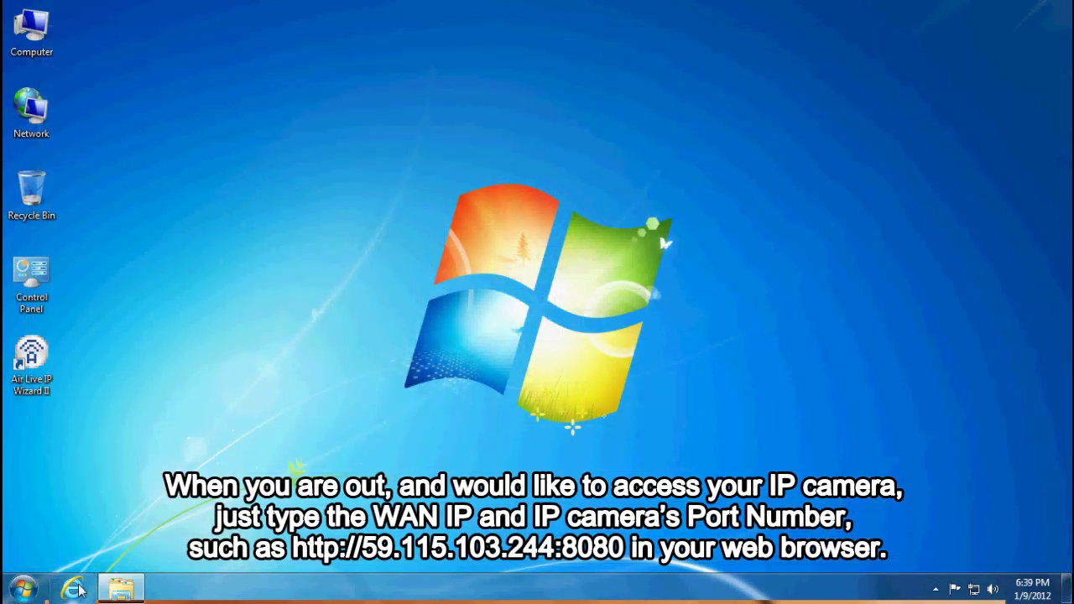
{"action": "left_click", "coordinate": [74, 590]}
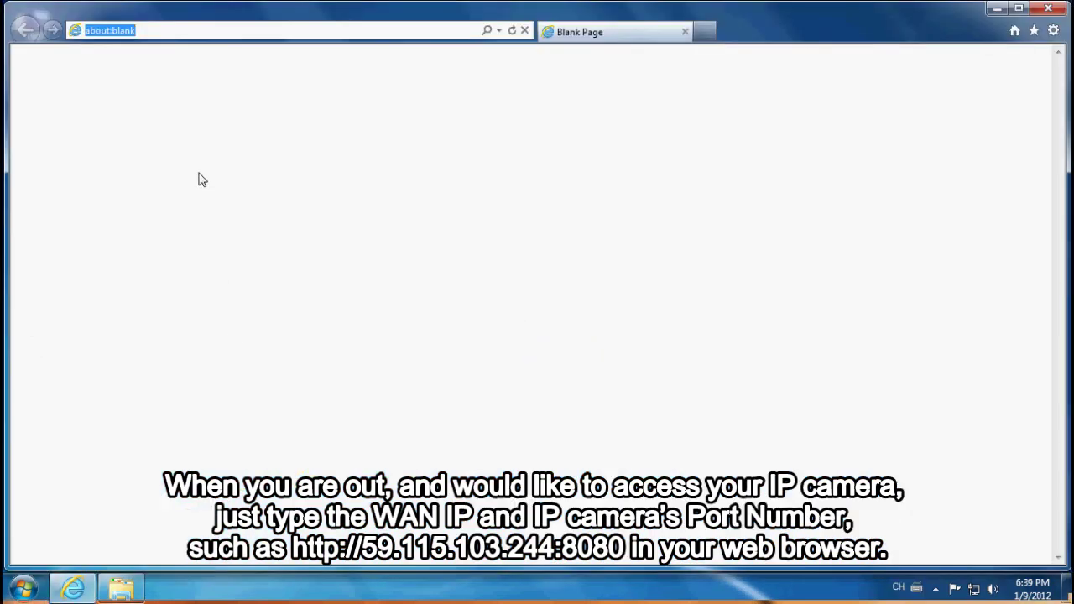
{"action": "type", "text": "http:"}
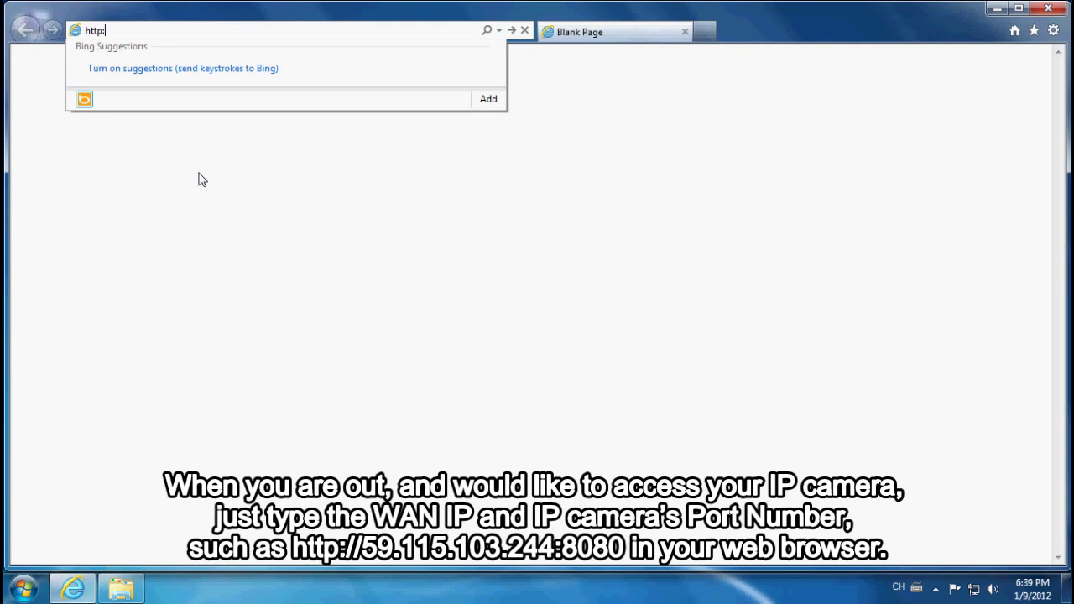
{"action": "type", "text": "//59.115"}
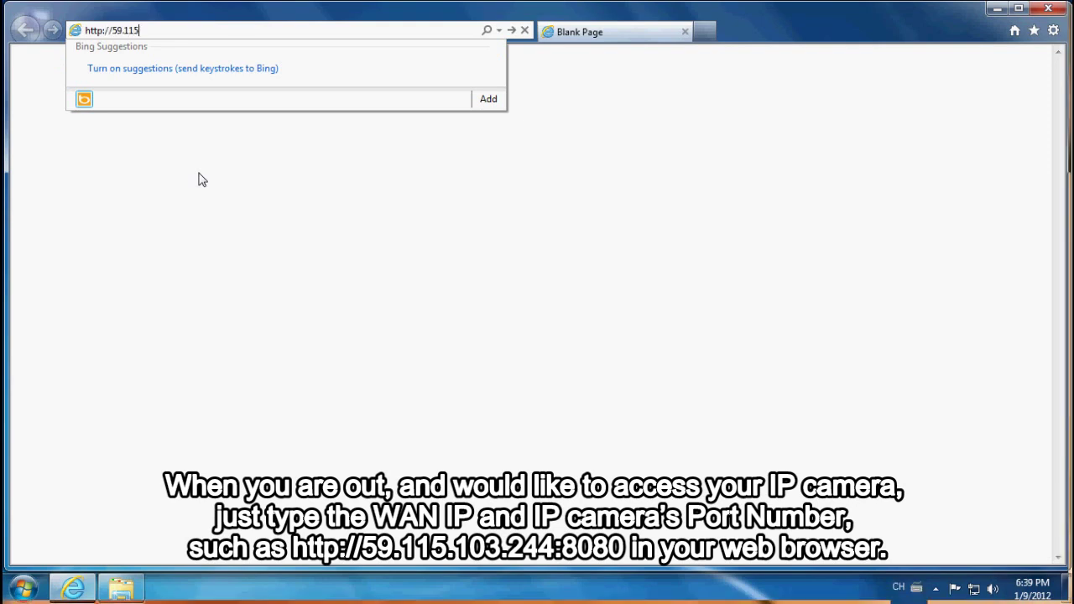
{"action": "type", "text": ".103.244:8080"}
{"action": "key", "text": "Return"}
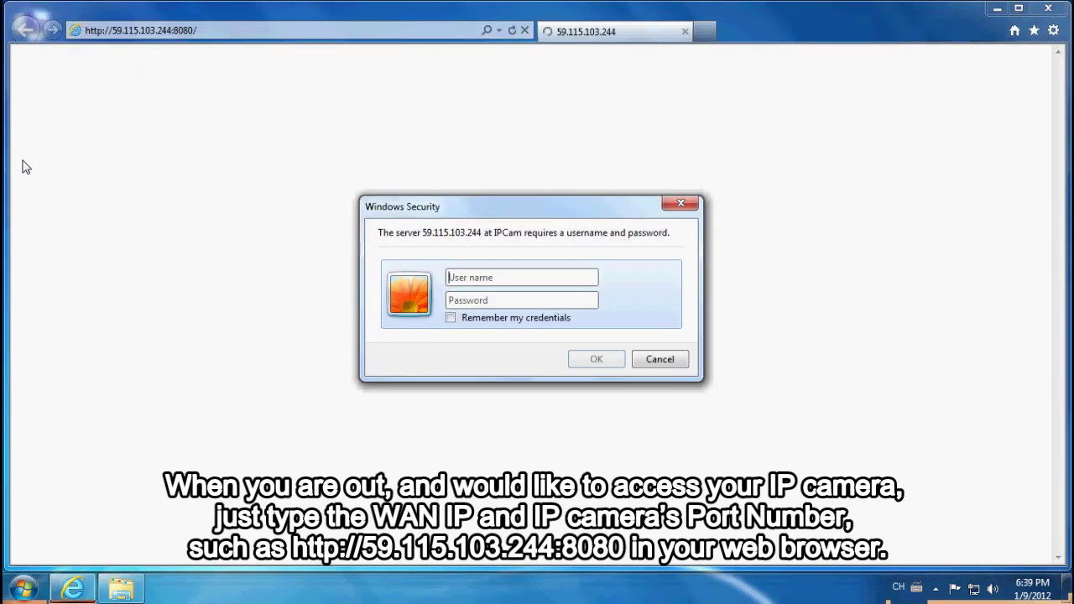
Log in to the remote camera with the administrator user name and password
{"action": "key", "text": "Tab"}
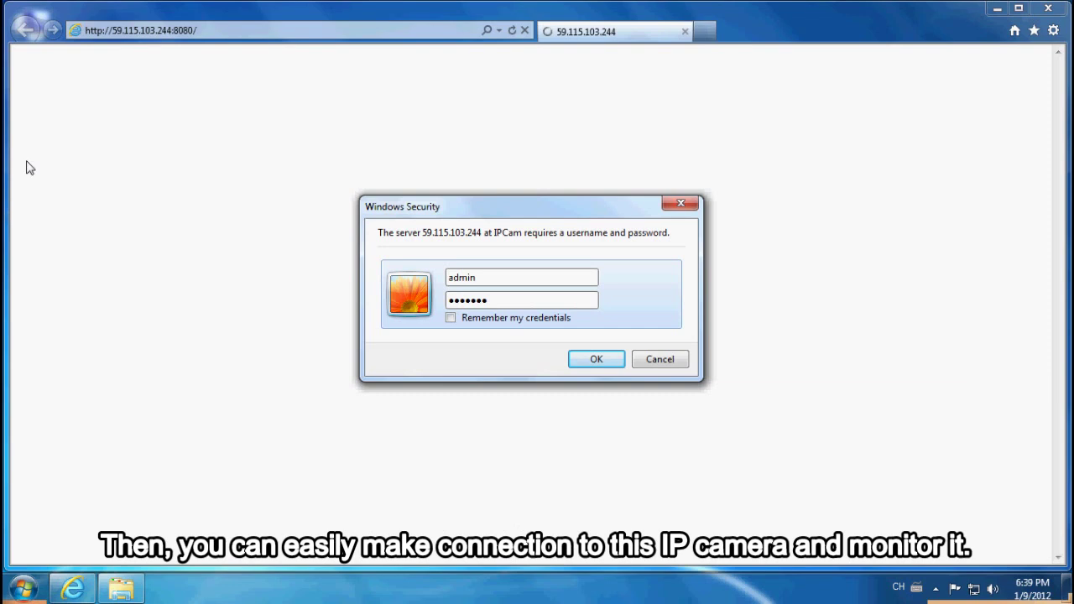
{"action": "left_click", "coordinate": [604, 359]}
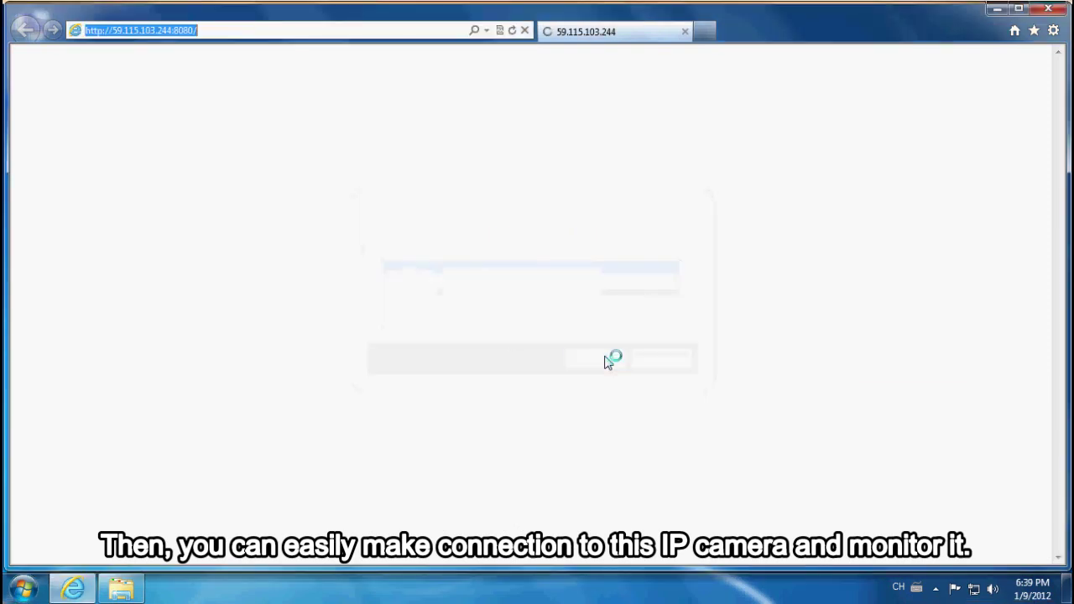
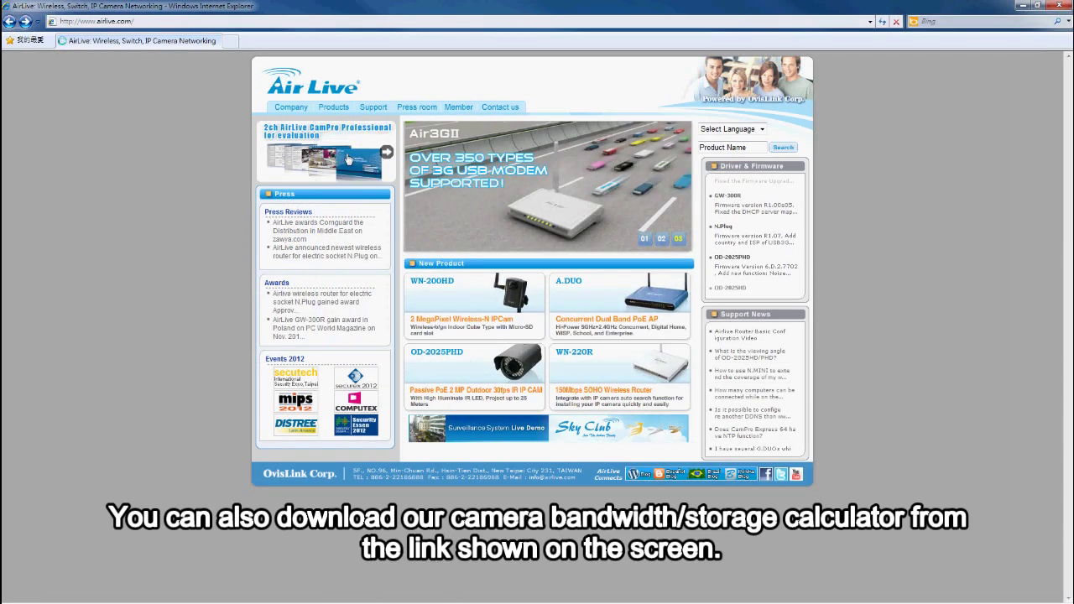
Download the Disk Space Calculator from the AirLive NVR16 product's download page
{"action": "scroll", "coordinate": [226, 208], "scroll_direction": "down", "scroll_amount": 10}
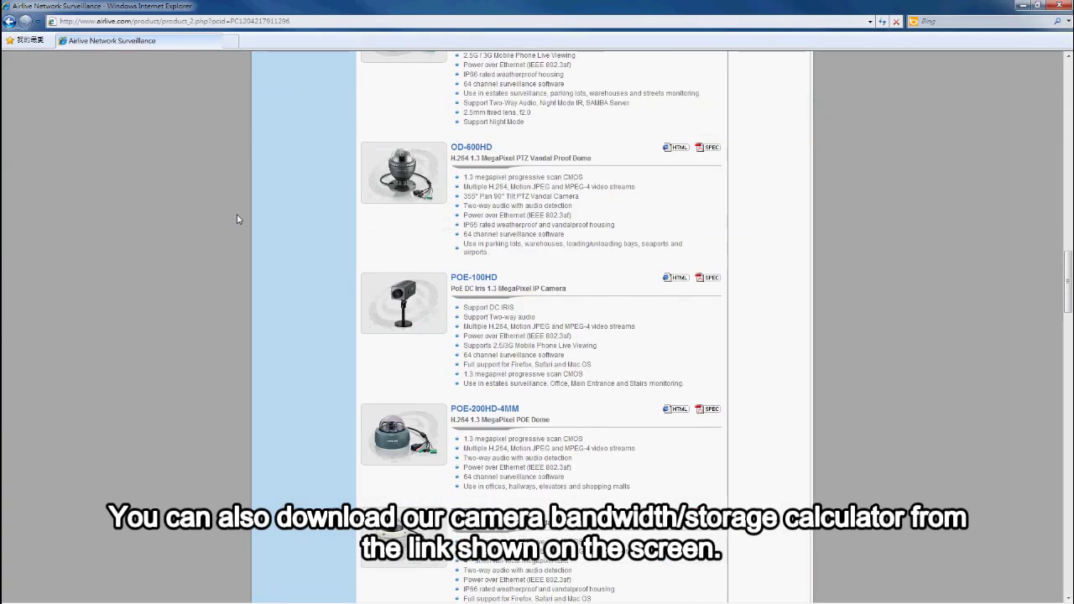
{"action": "scroll", "coordinate": [237, 219], "scroll_direction": "down", "scroll_amount": 10}
{"action": "left_click", "coordinate": [464, 377]}
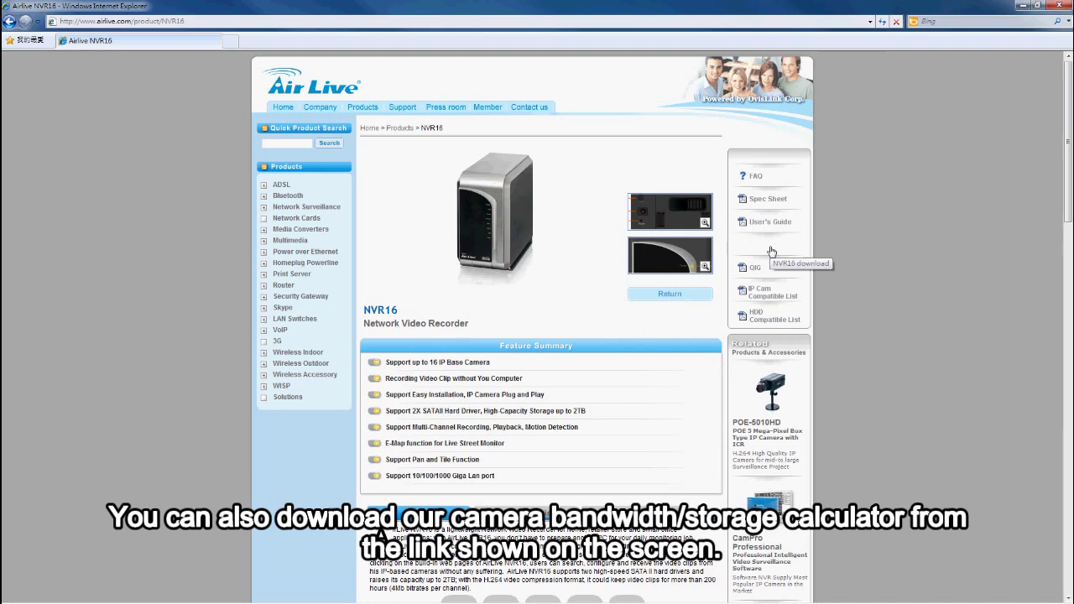
{"action": "left_click", "coordinate": [771, 251]}
{"action": "left_click", "coordinate": [521, 260]}
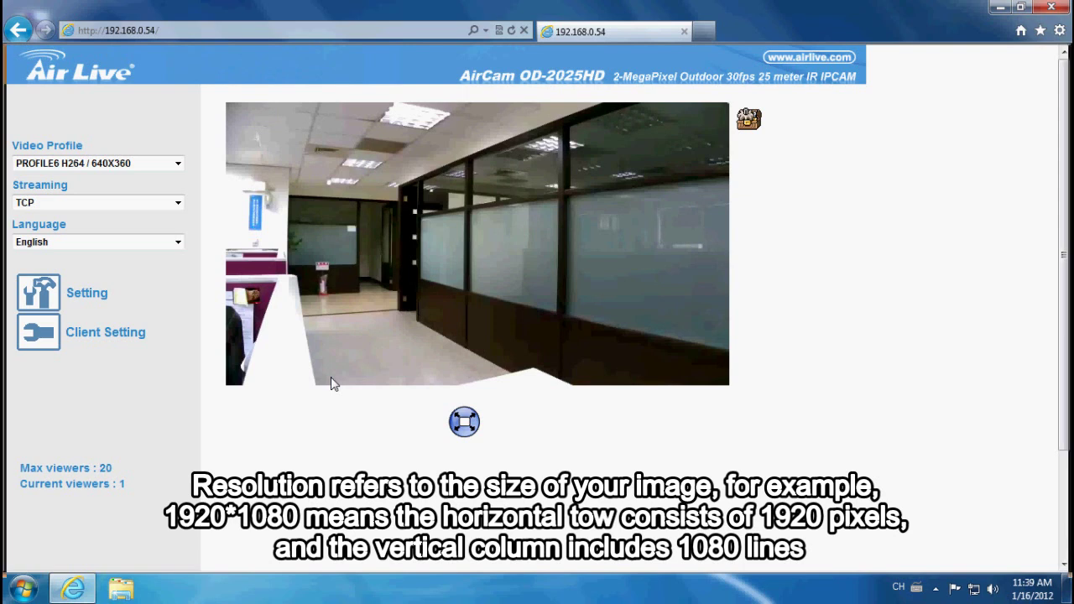
Change the live view's Video Profile from 640X360 to PROFILE1 H264 / 1080P
{"action": "left_click", "coordinate": [179, 163]}
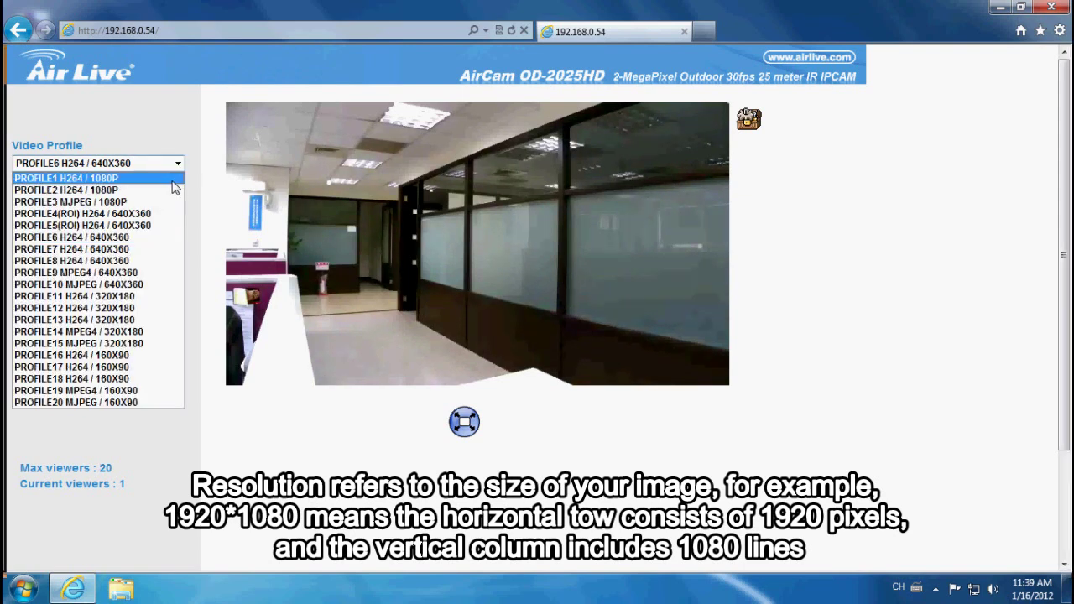
{"action": "left_click", "coordinate": [134, 178]}
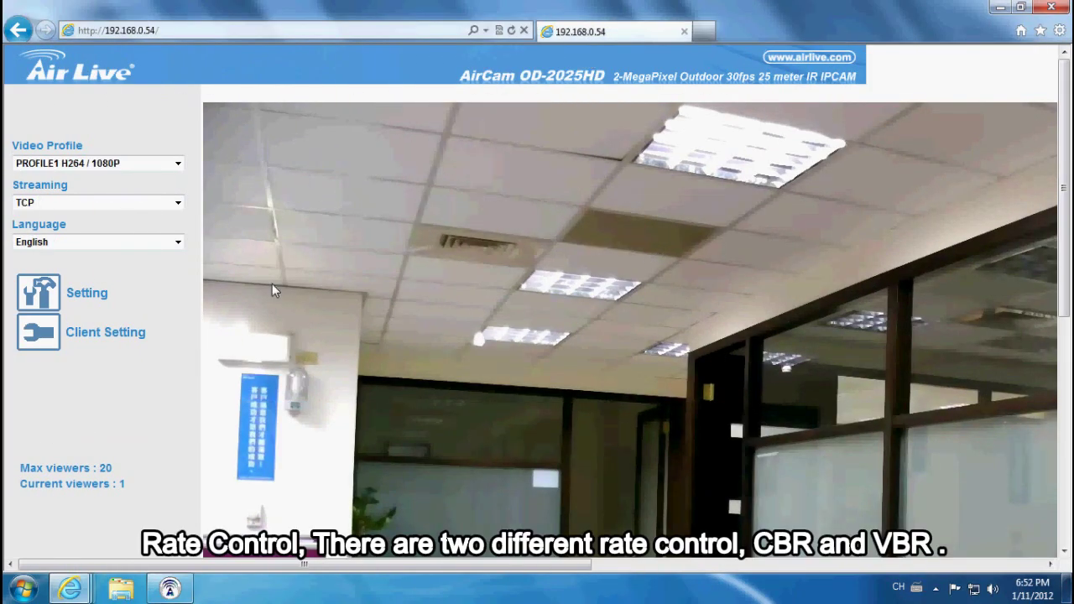
{"action": "left_click", "coordinate": [88, 295]}
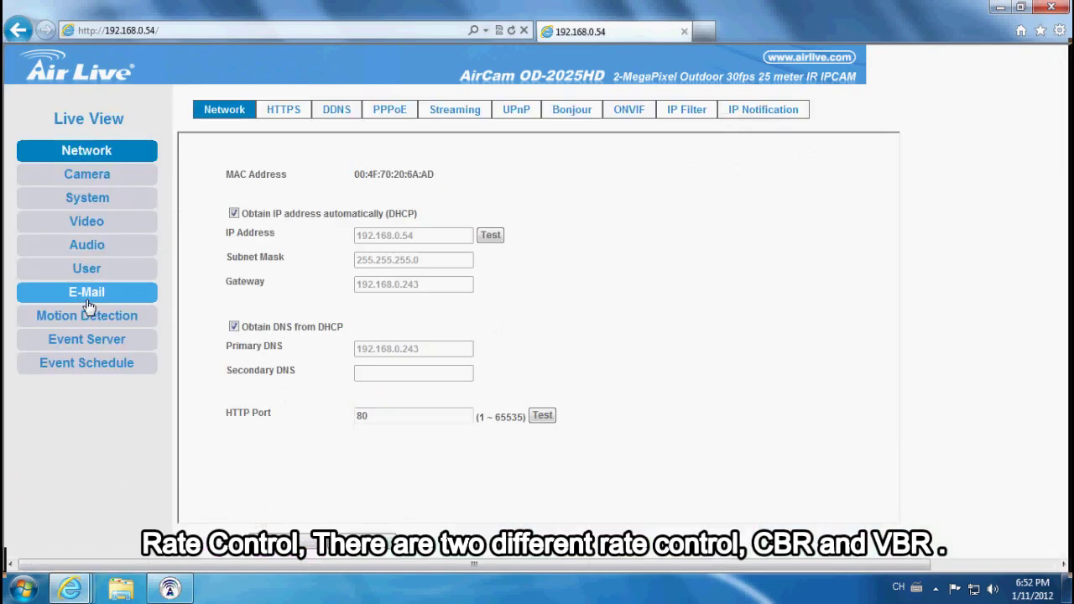
{"action": "left_click", "coordinate": [115, 228]}
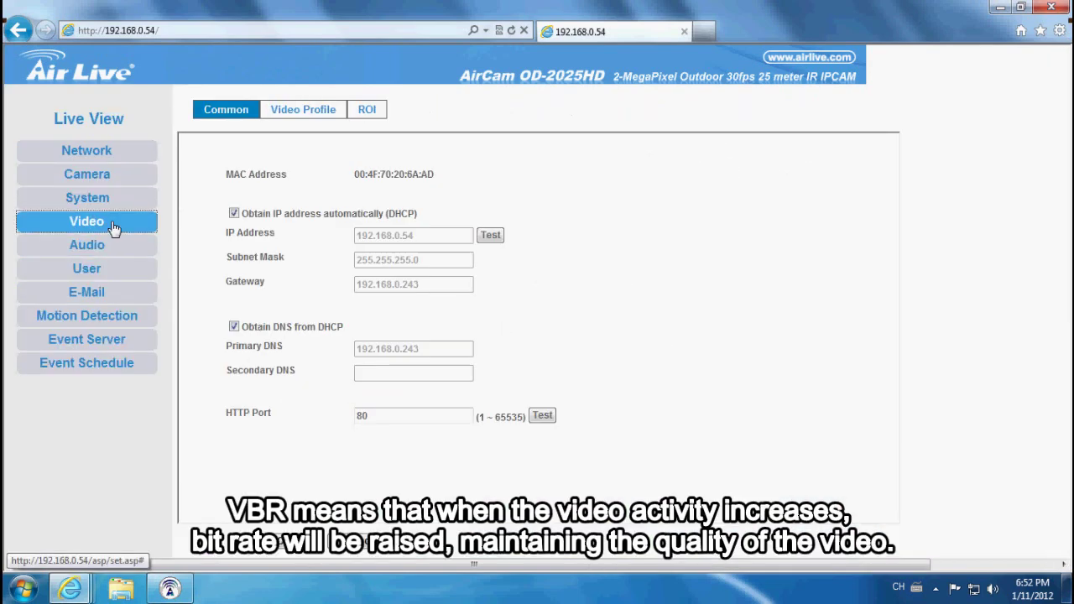
{"action": "left_click", "coordinate": [299, 112]}
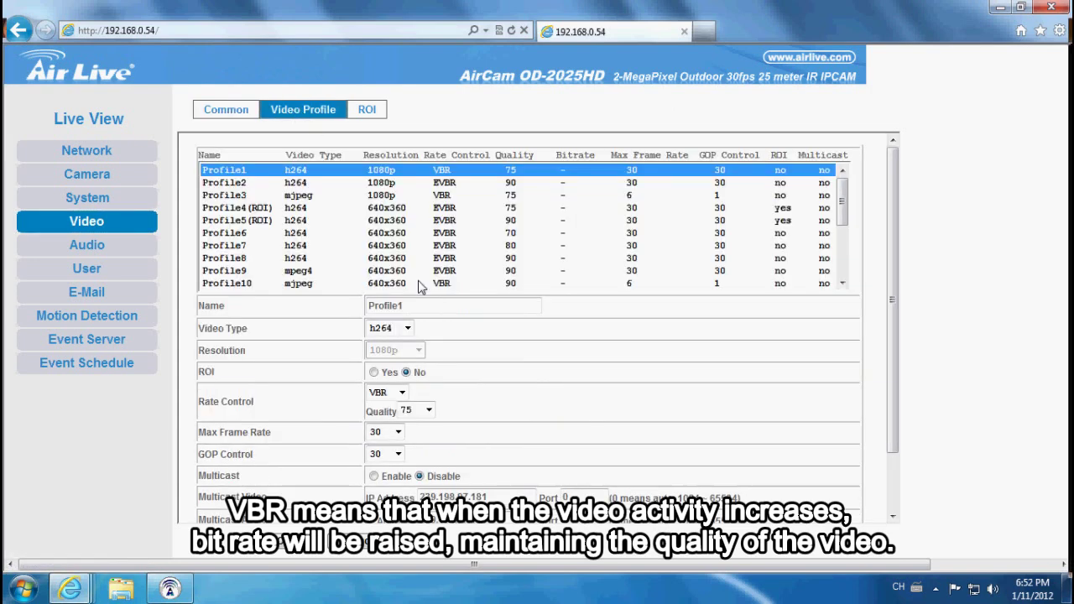
{"action": "left_click", "coordinate": [403, 394]}
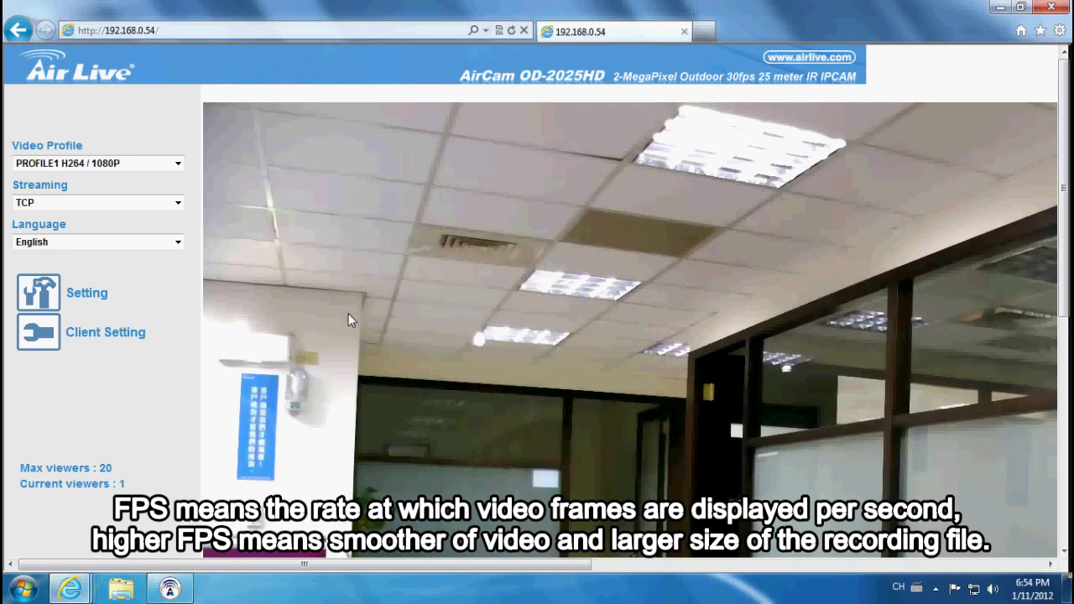
{"action": "left_click", "coordinate": [104, 300]}
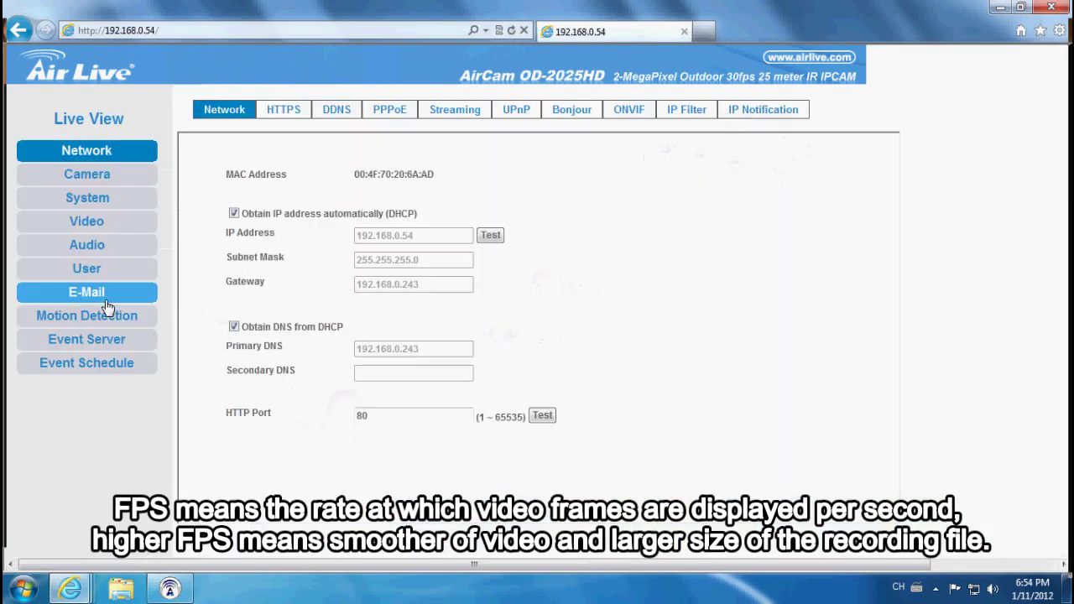
{"action": "left_click", "coordinate": [141, 232]}
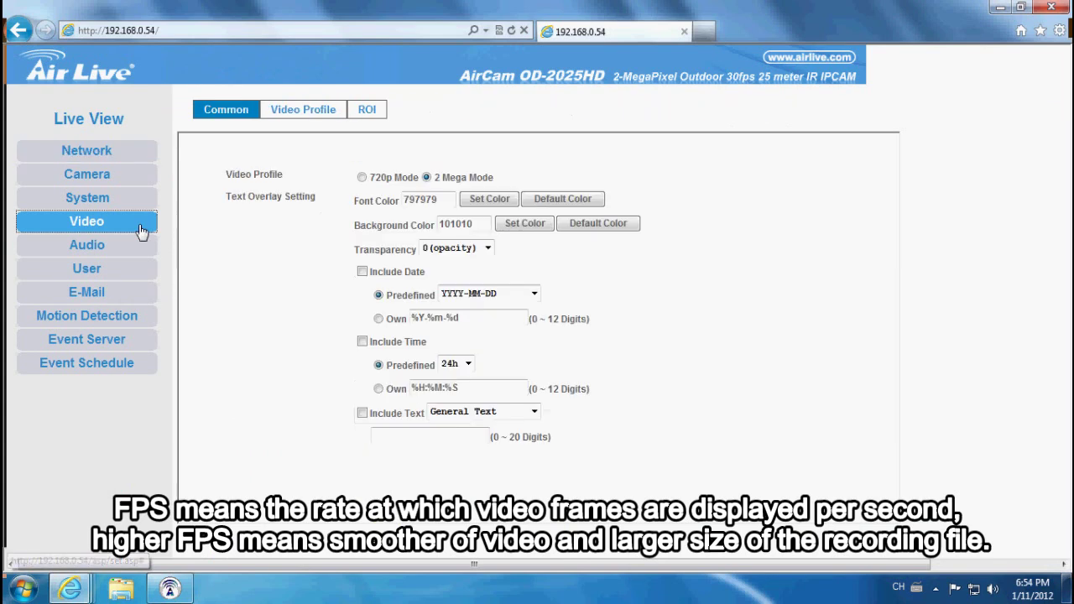
{"action": "left_click", "coordinate": [304, 110]}
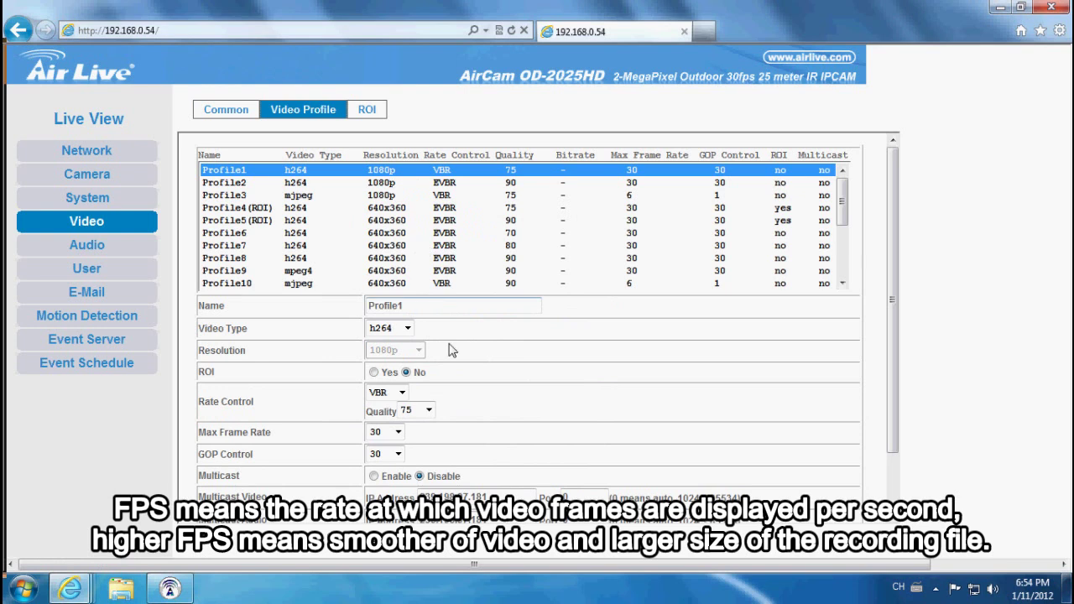
{"action": "left_click", "coordinate": [398, 432]}
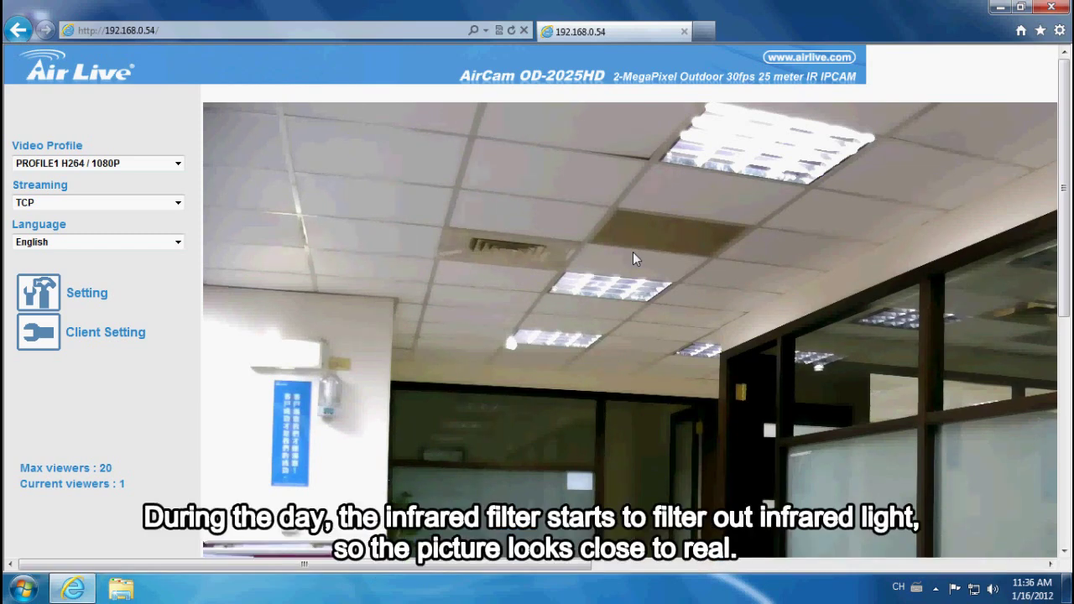
On the Camera Picture settings page, set ICR Manual to Night Mode and apply it
{"action": "left_click", "coordinate": [99, 296]}
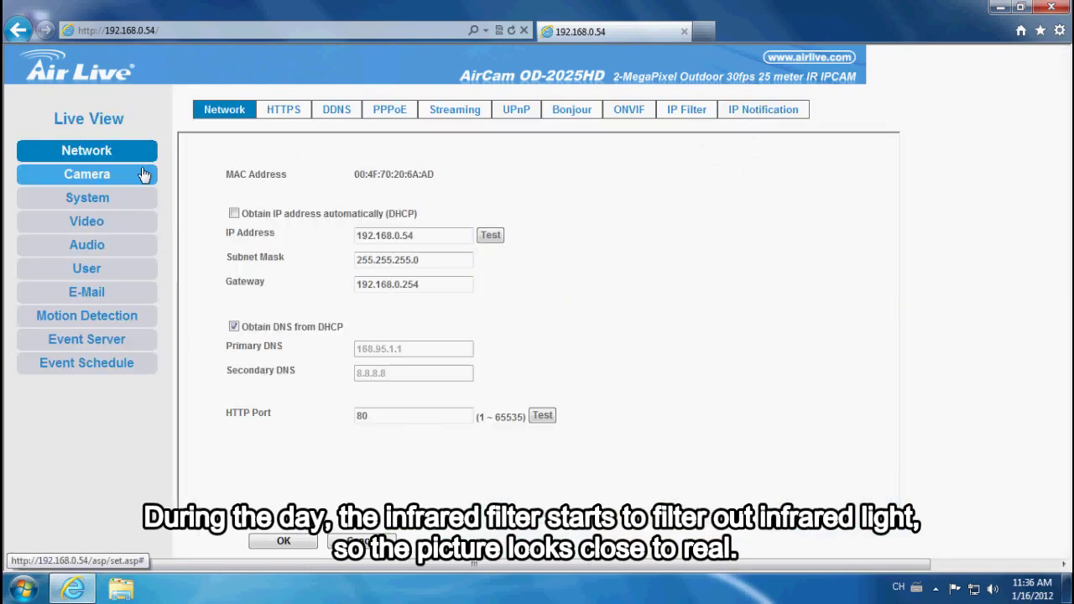
{"action": "left_click", "coordinate": [144, 174]}
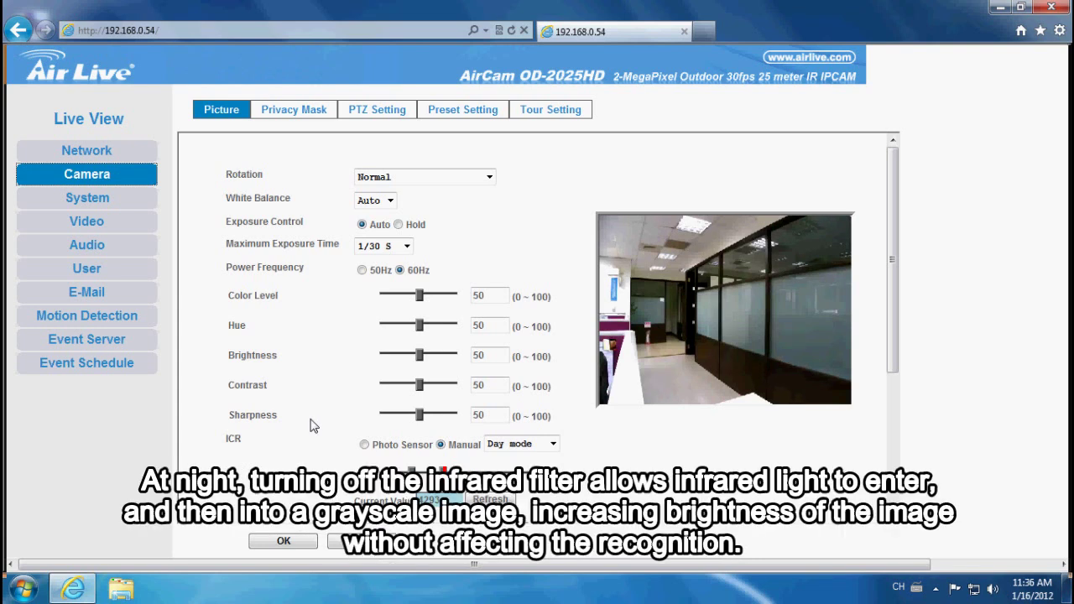
{"action": "left_click", "coordinate": [530, 445]}
{"action": "left_click", "coordinate": [504, 470]}
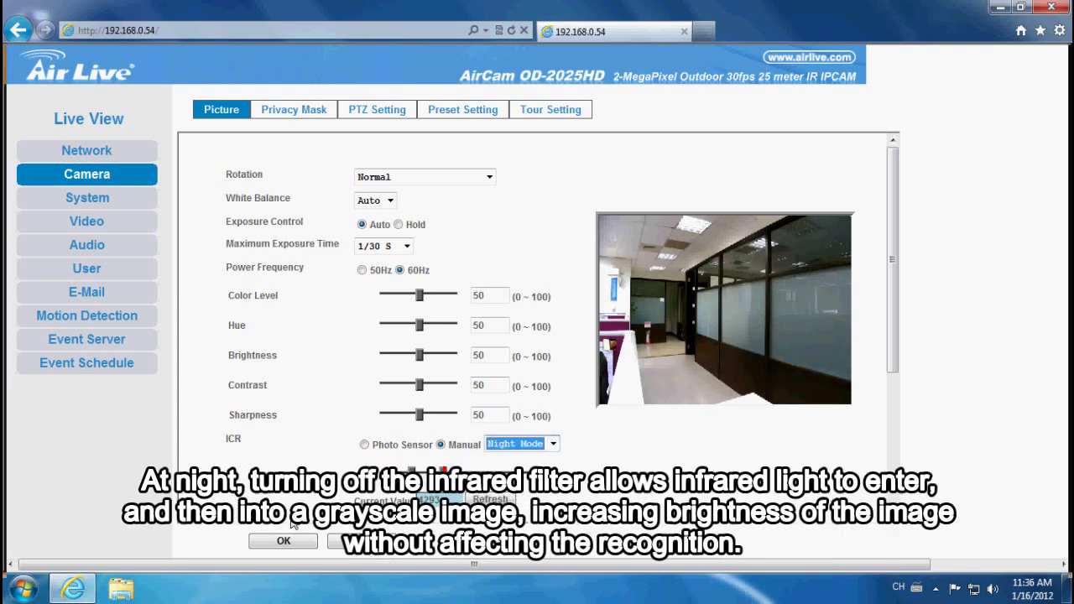
{"action": "left_click", "coordinate": [285, 539]}
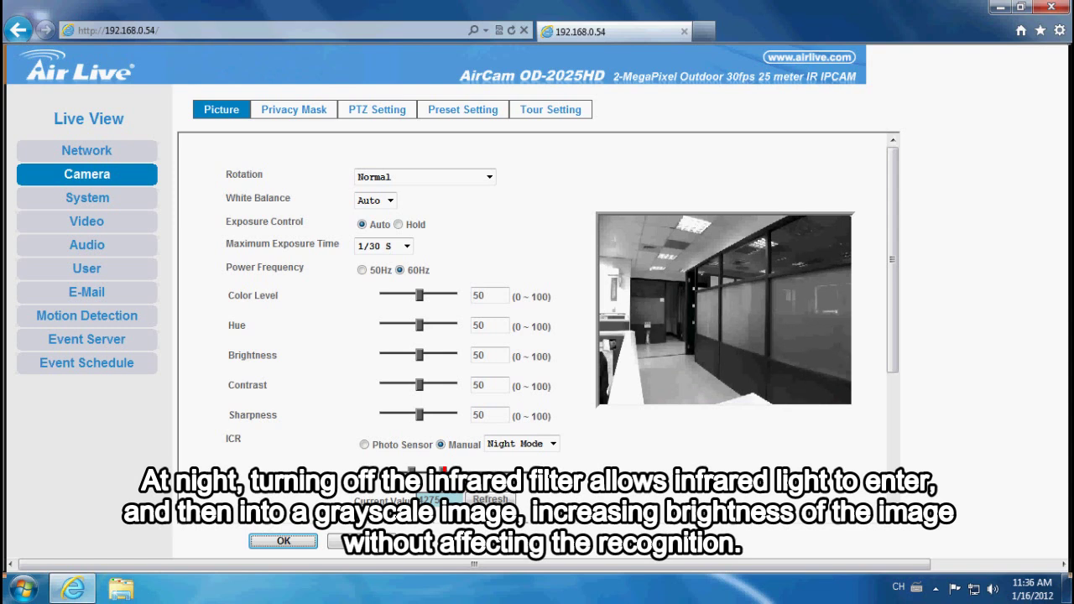
Return ICR to Day mode, then switch ICR control to Photo Sensor
{"action": "left_click", "coordinate": [505, 453]}
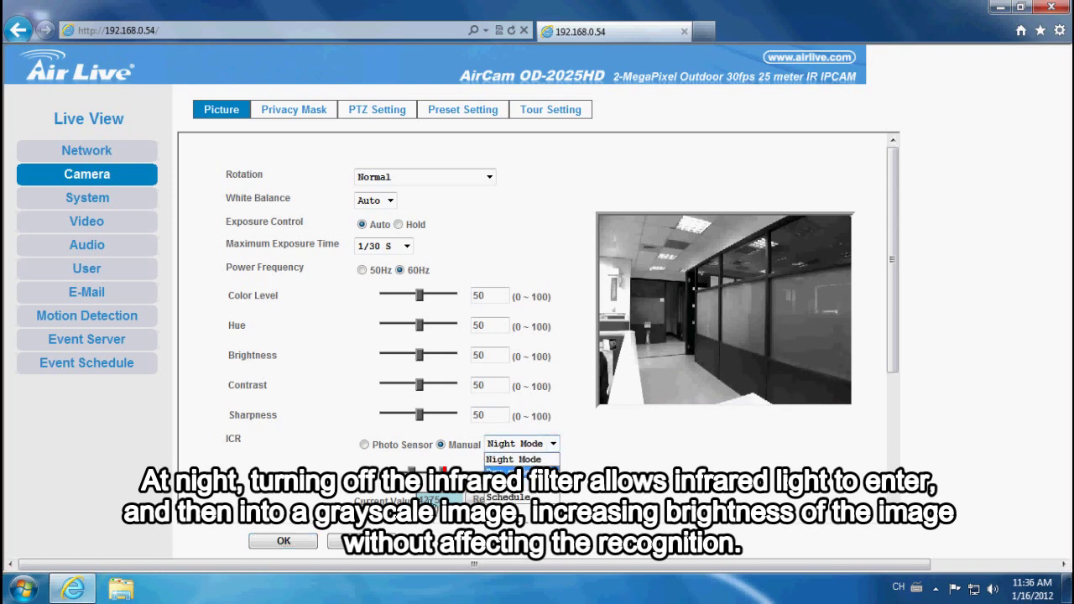
{"action": "left_click", "coordinate": [511, 474]}
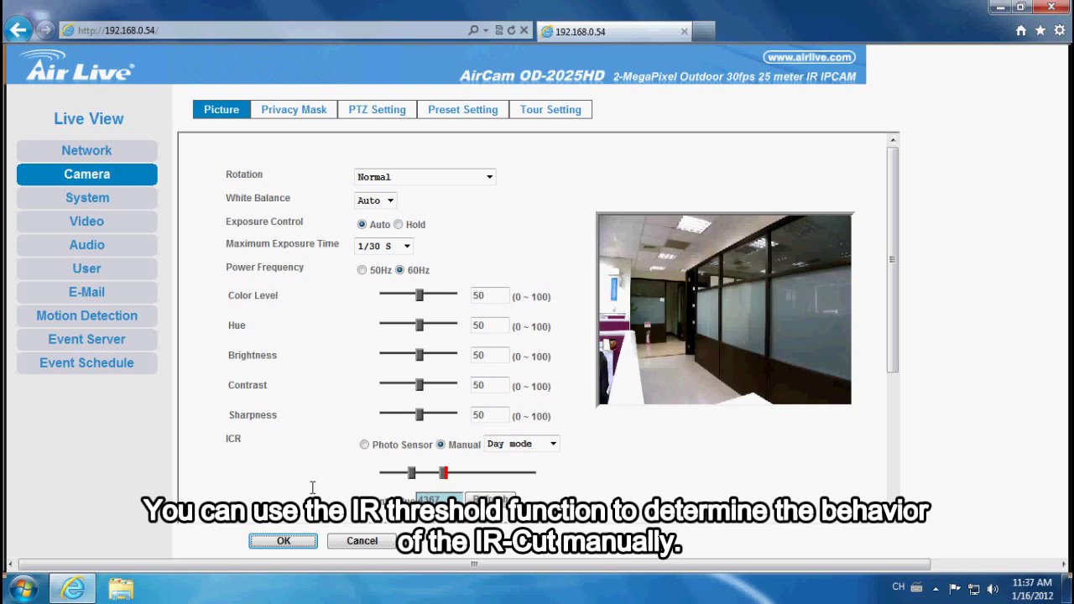
{"action": "left_click", "coordinate": [364, 445]}
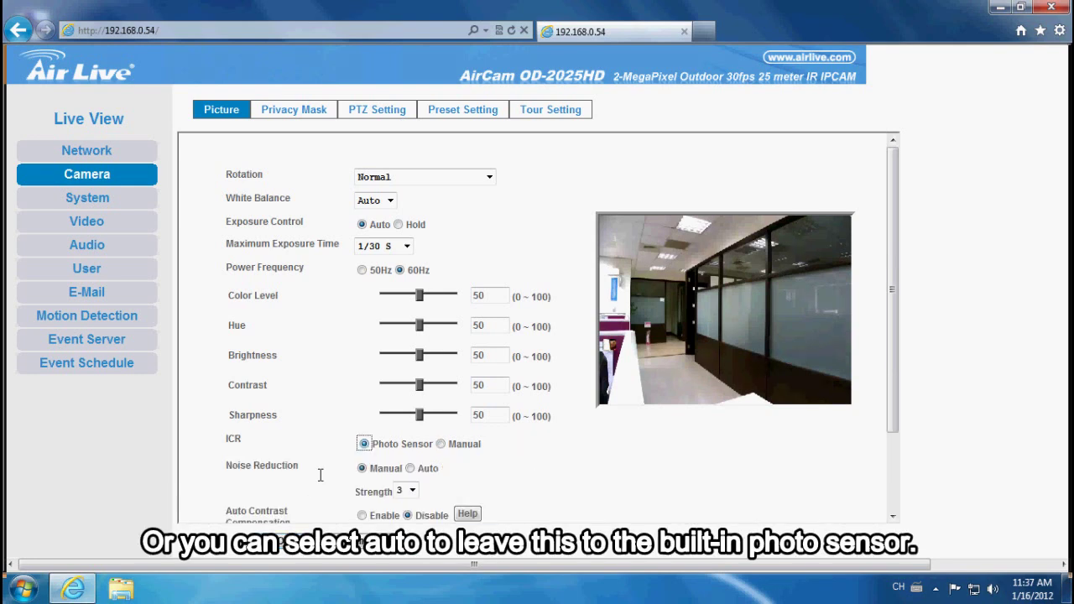